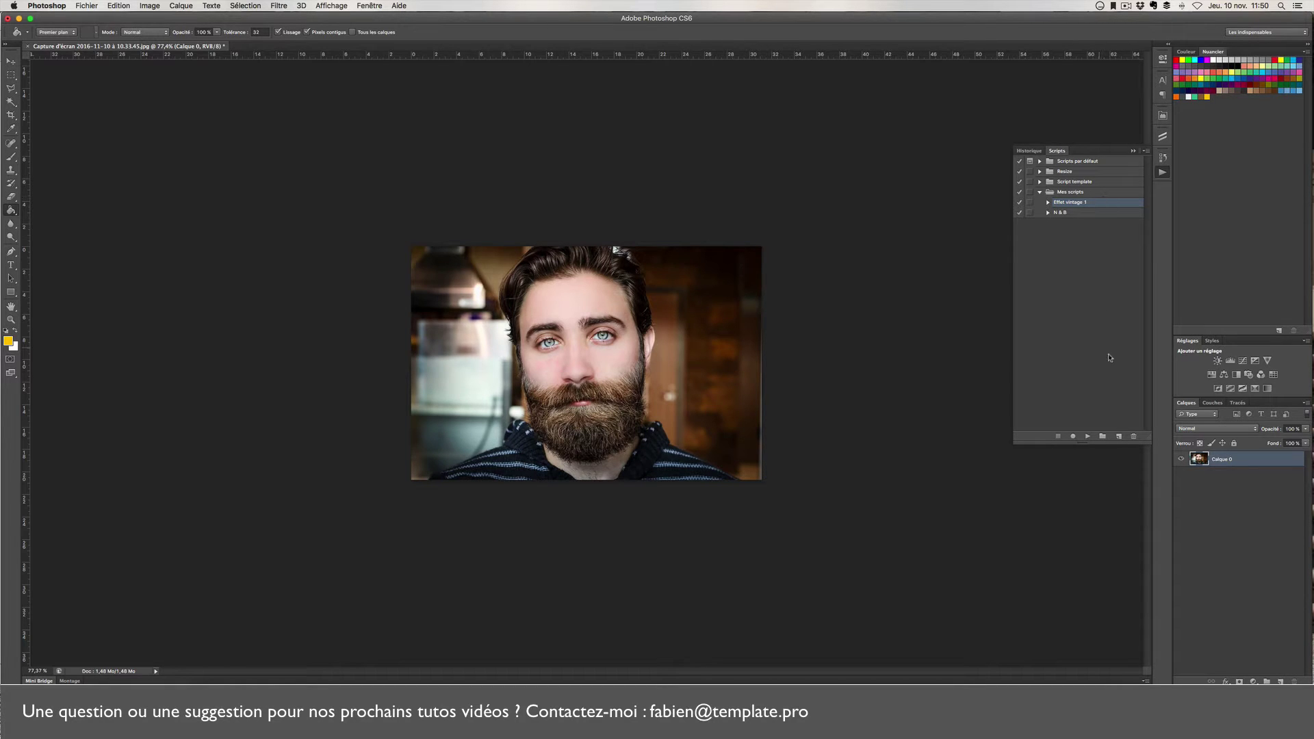
# - Run the Effet vintage 1 action on the portrait, and create a new action set named Vintages
pyautogui.click(1087, 437)
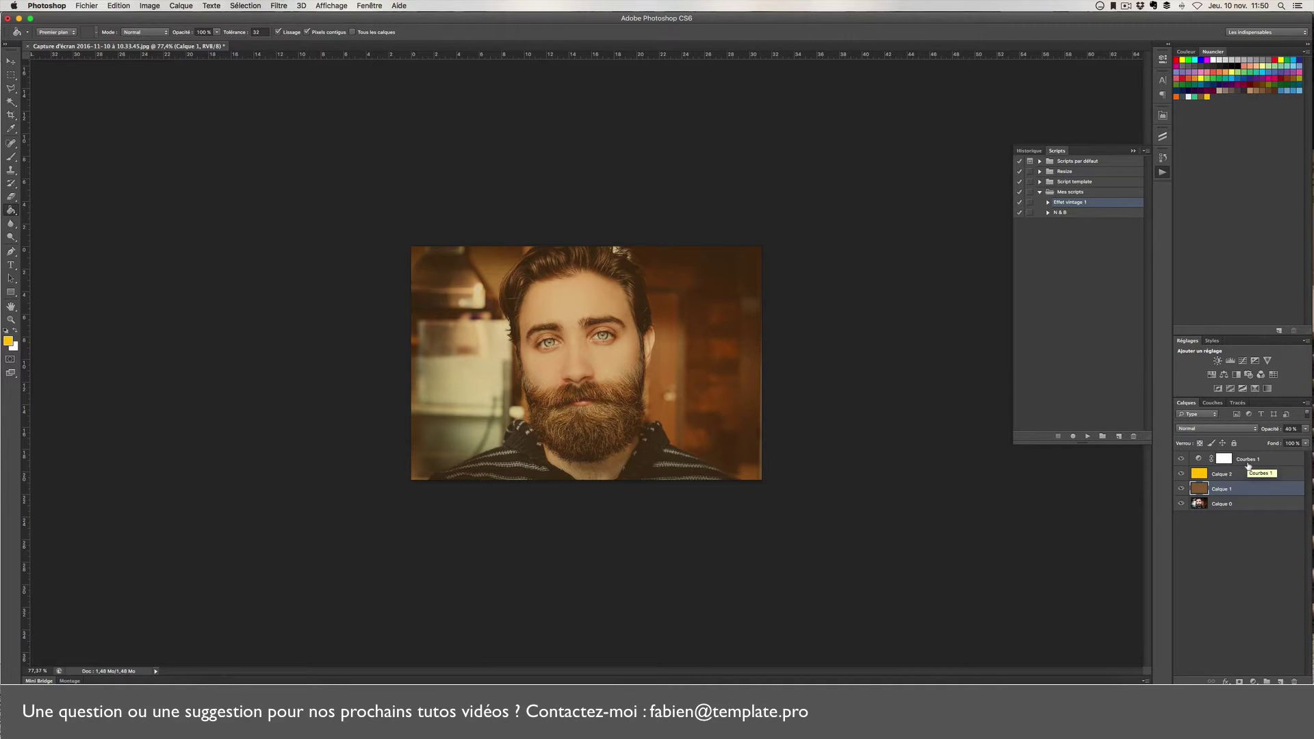
pyautogui.click(1109, 273)
pyautogui.click(1102, 437)
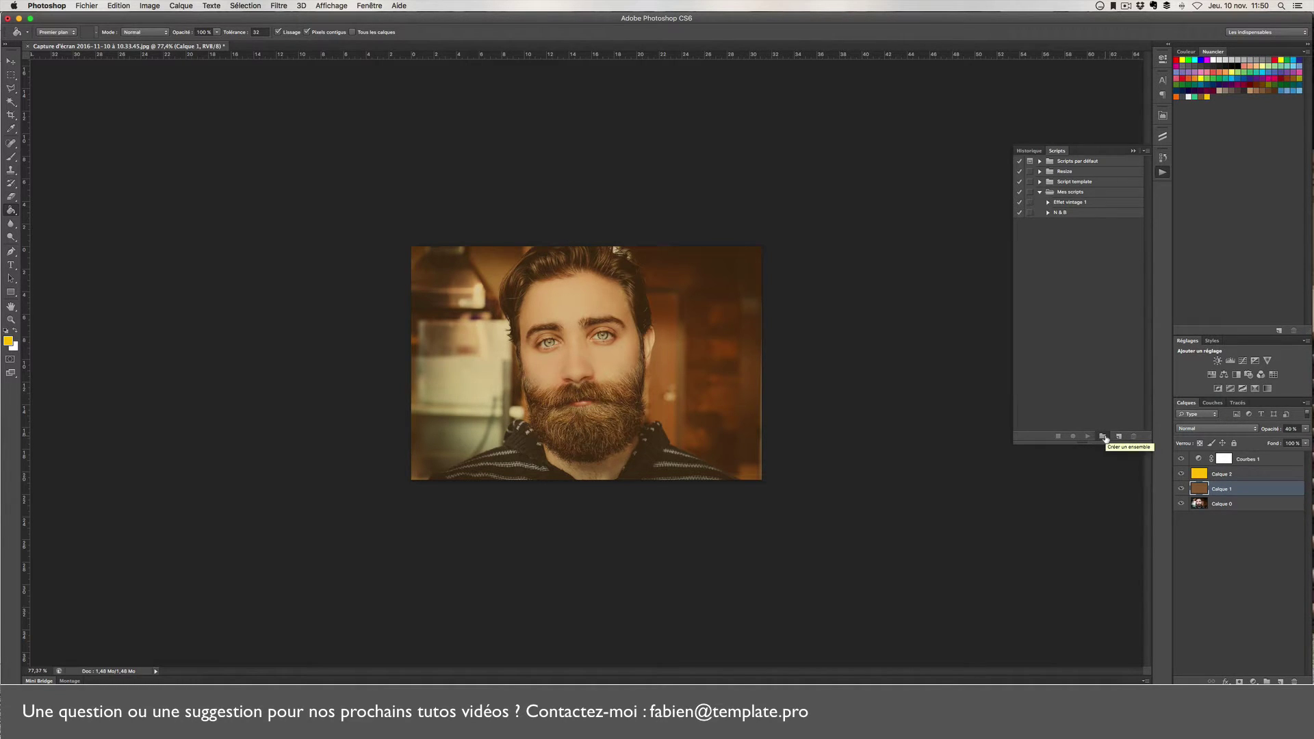
pyautogui.click(1103, 437)
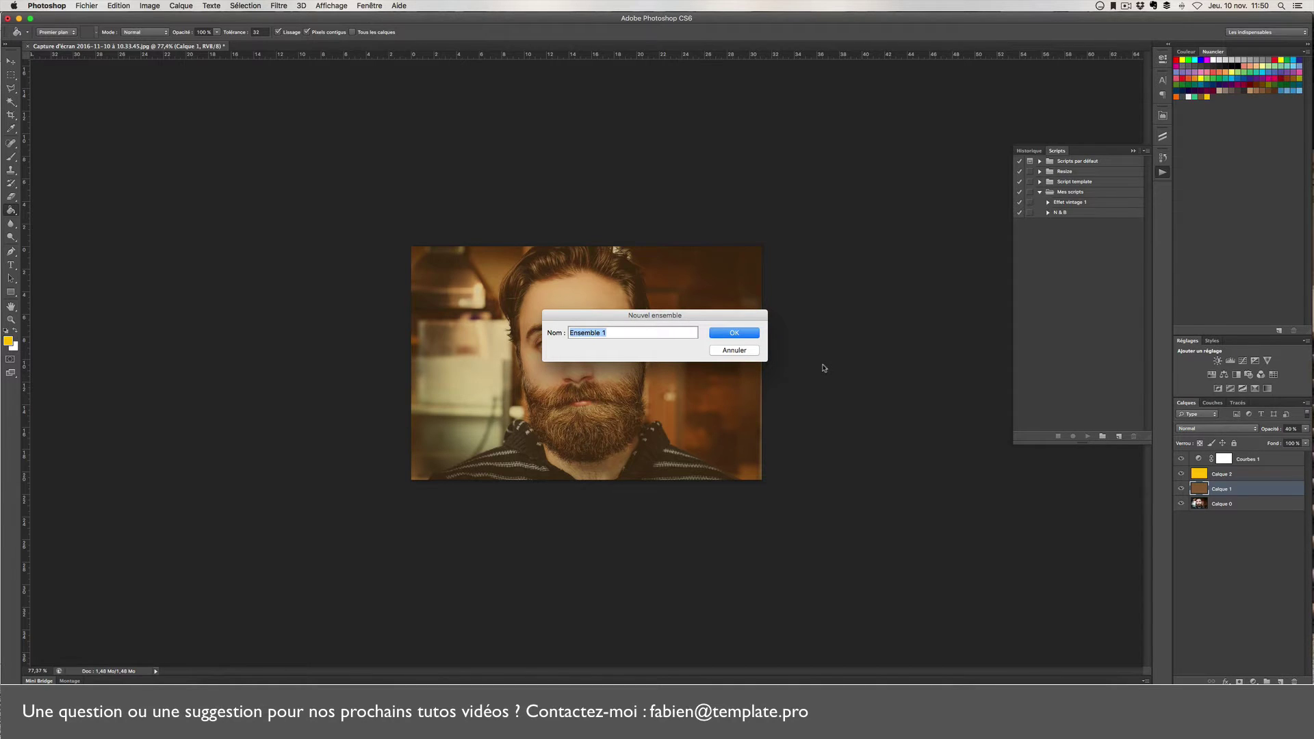
pyautogui.write('Vintages')
pyautogui.press('Return')
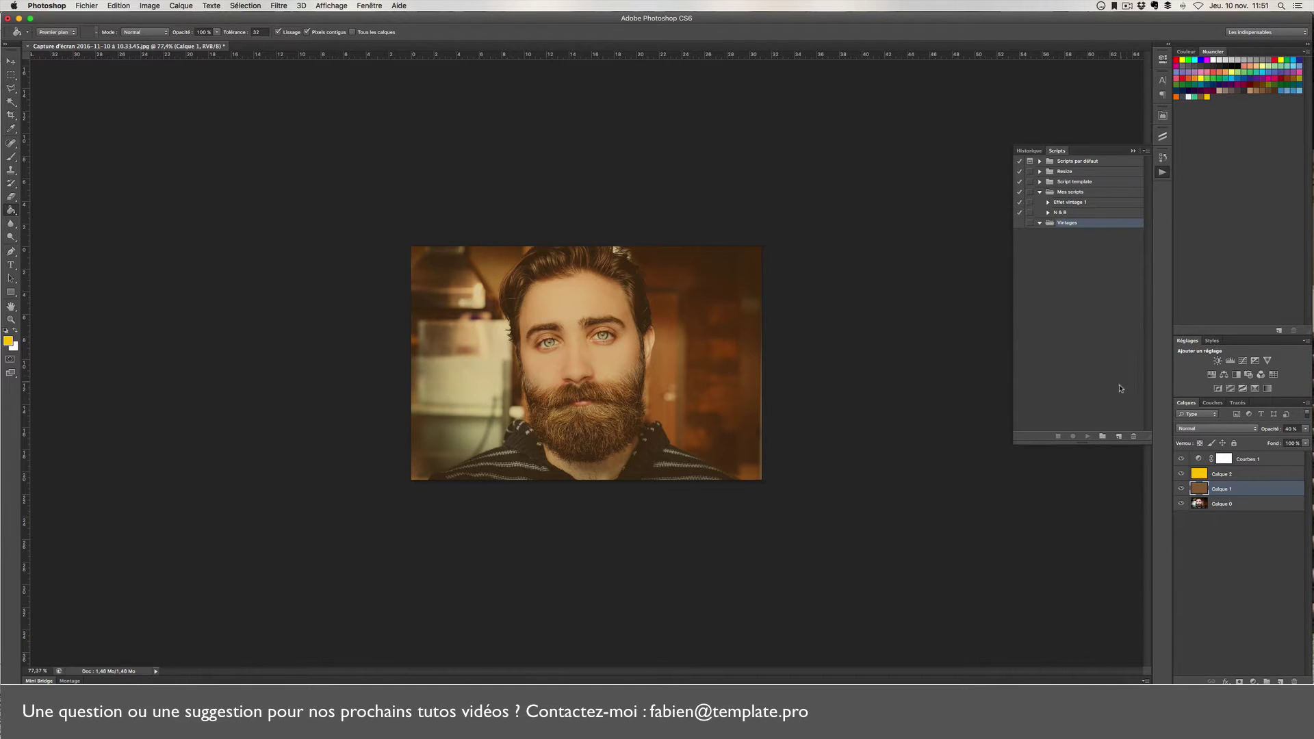
# - Create an action named Mon script in the Vintages set, and start and stop its recording
pyautogui.click(1118, 436)
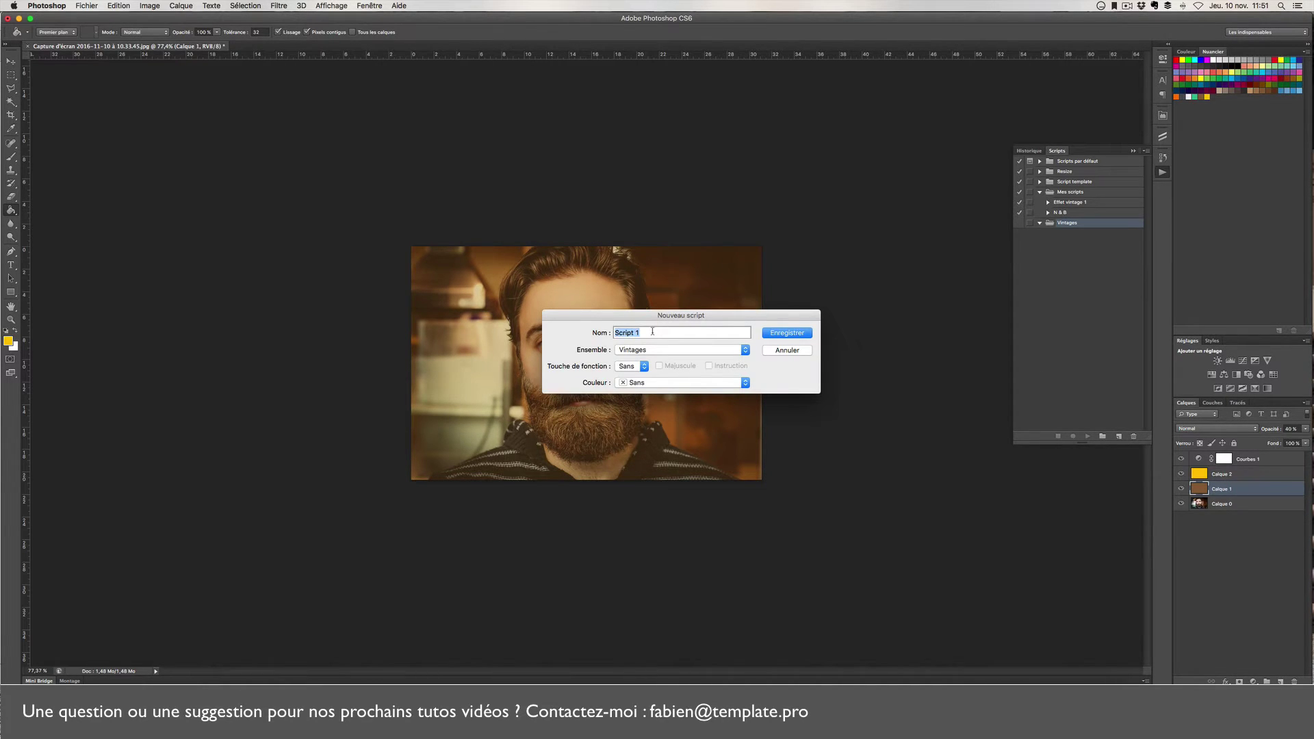
pyautogui.write('Mon script')
pyautogui.click(660, 351)
pyautogui.click(705, 350)
pyautogui.click(792, 336)
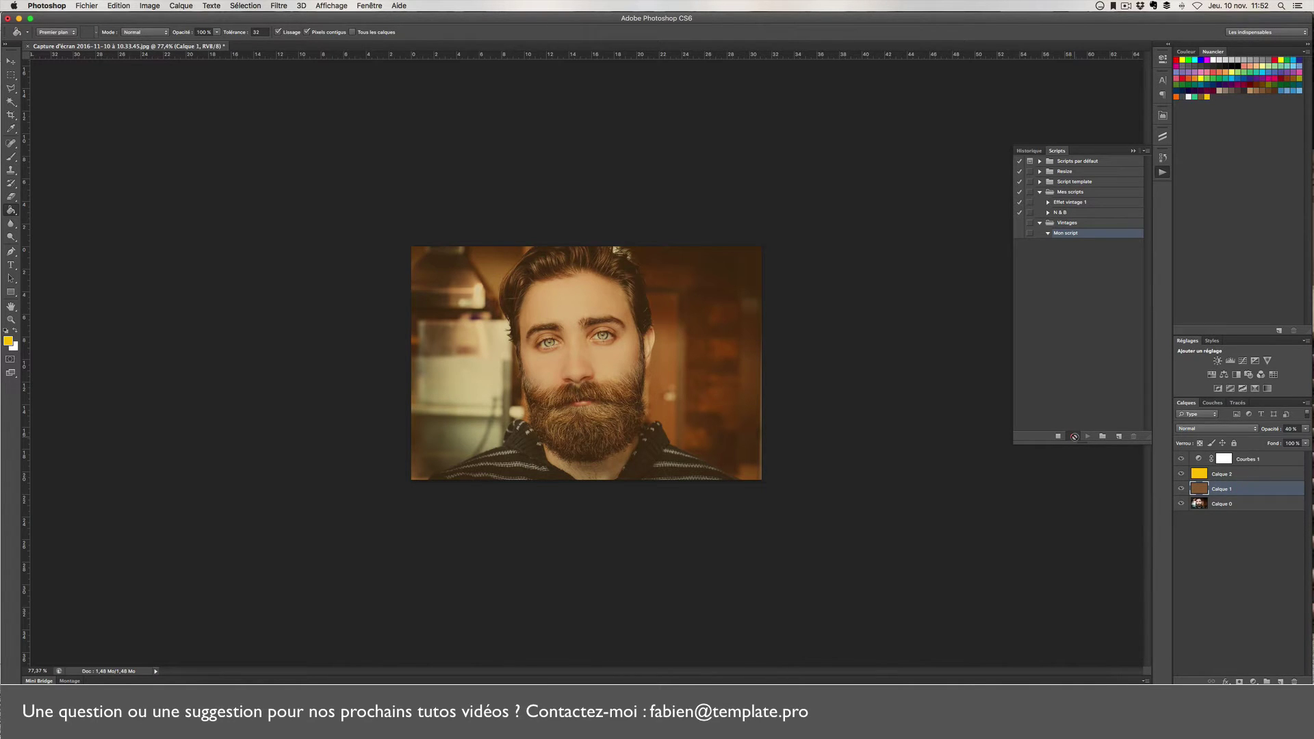
pyautogui.click(1074, 436)
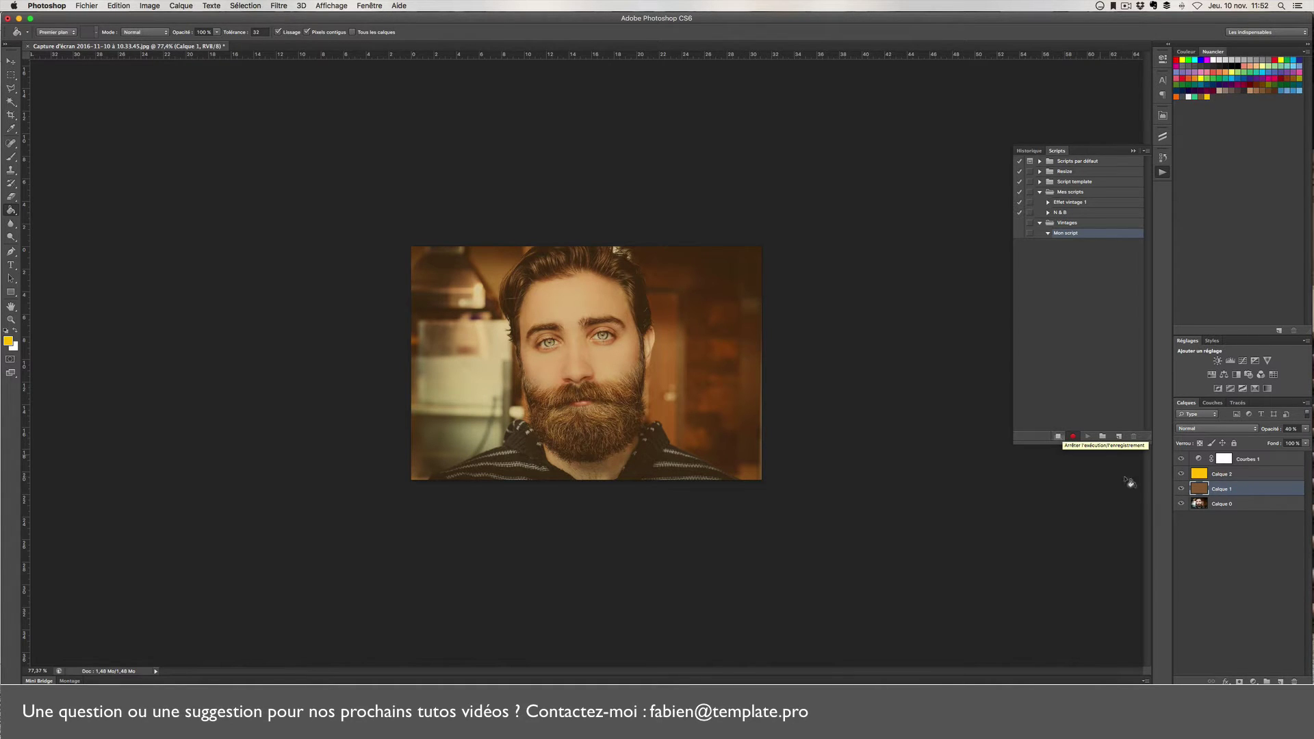
pyautogui.click(1058, 436)
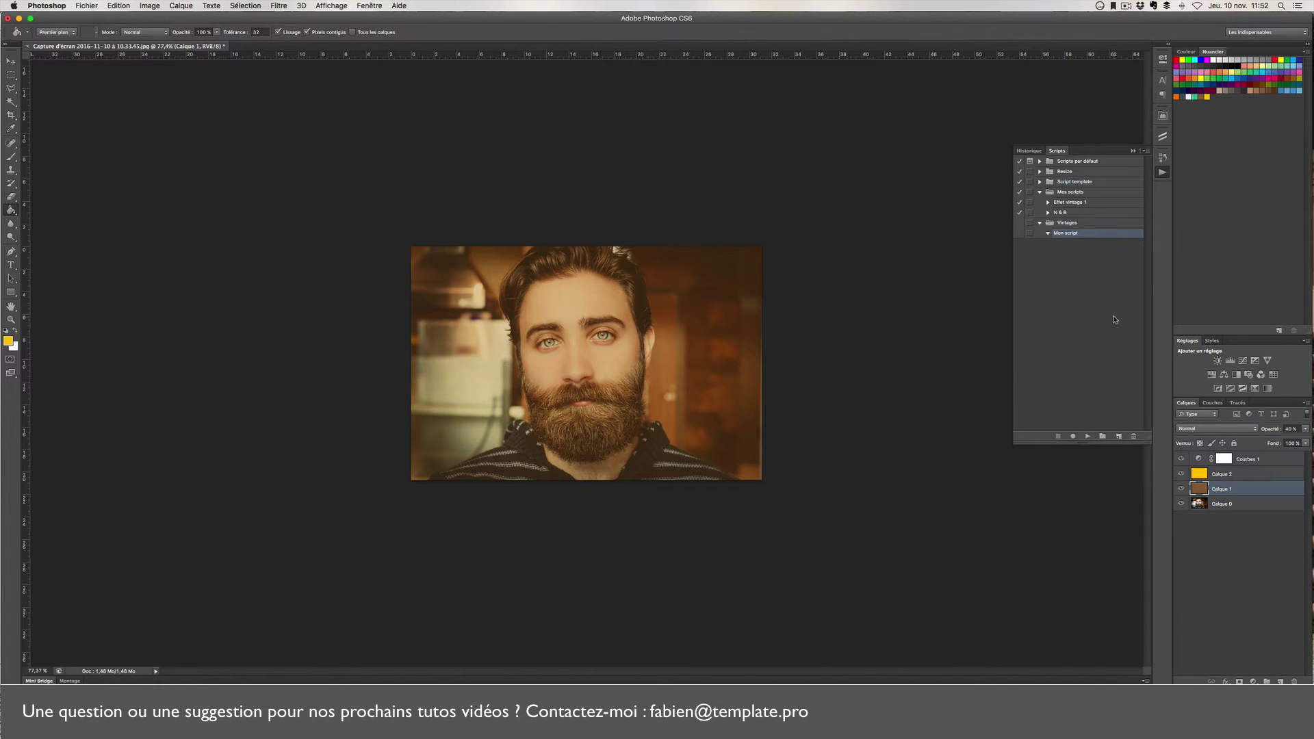
# - Record into Mon script a new layer carrying the text Template.pro, placed in the lower-left corner of the photo
pyautogui.click(1072, 436)
pyautogui.click(1280, 681)
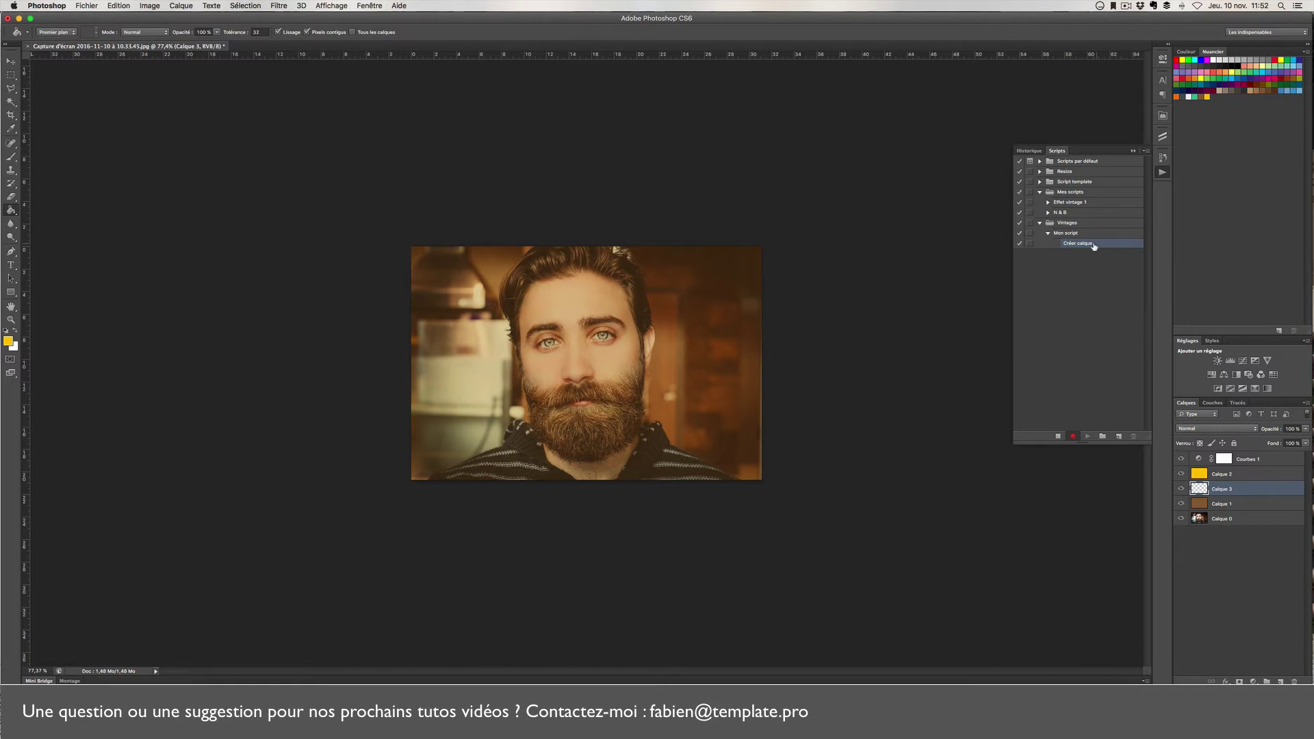
pyautogui.click(10, 265)
pyautogui.click(441, 419)
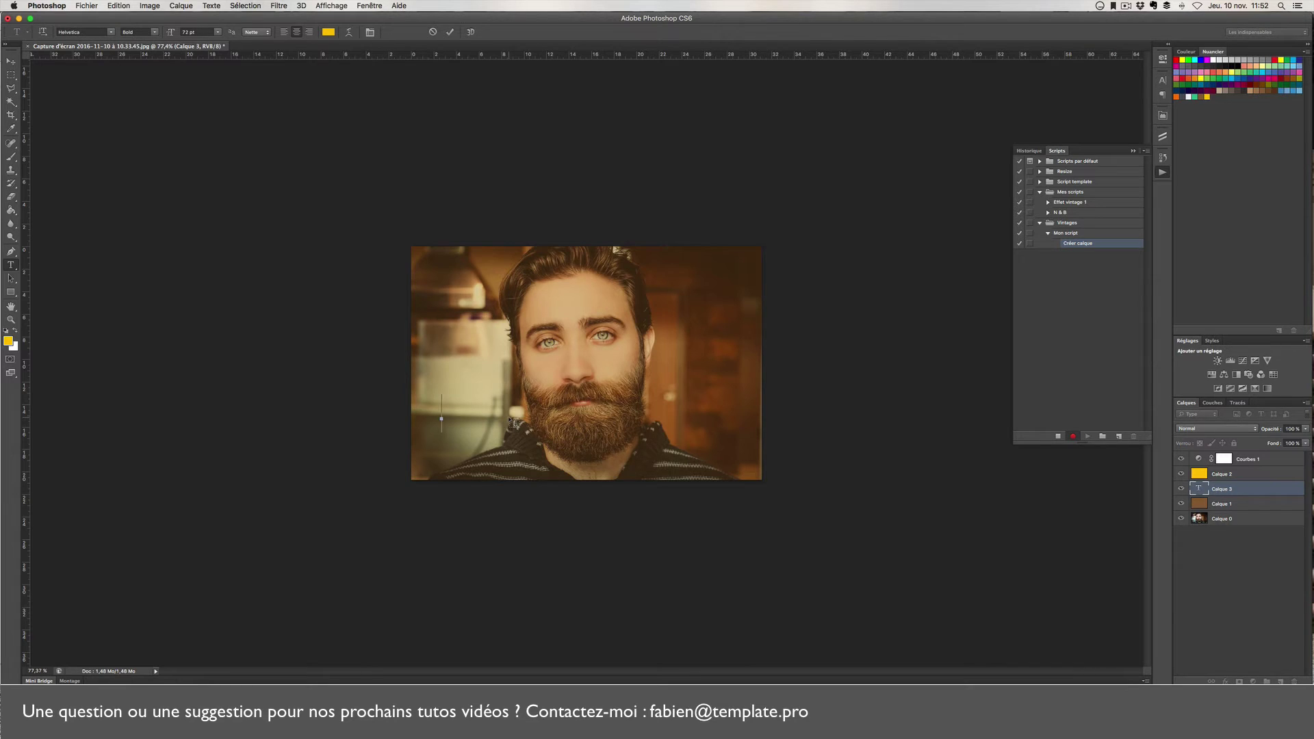
pyautogui.write('Template.pro')
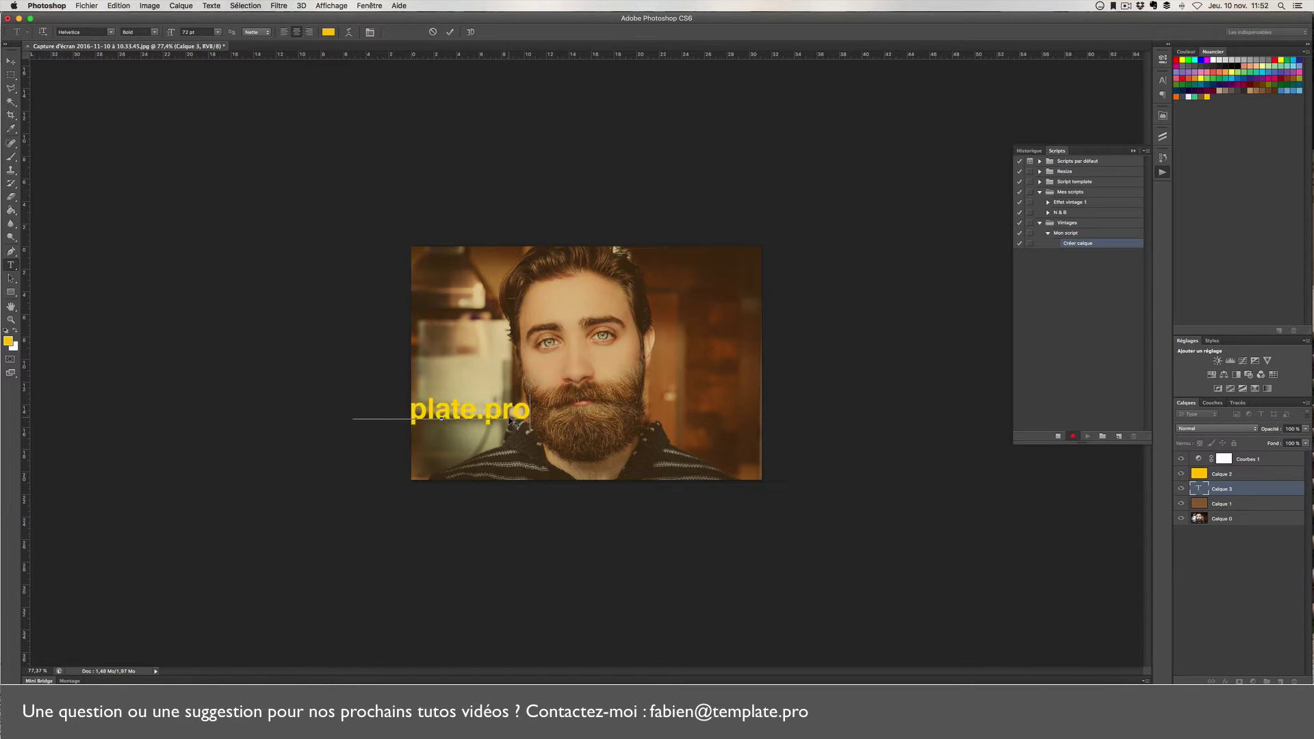
pyautogui.click(10, 60)
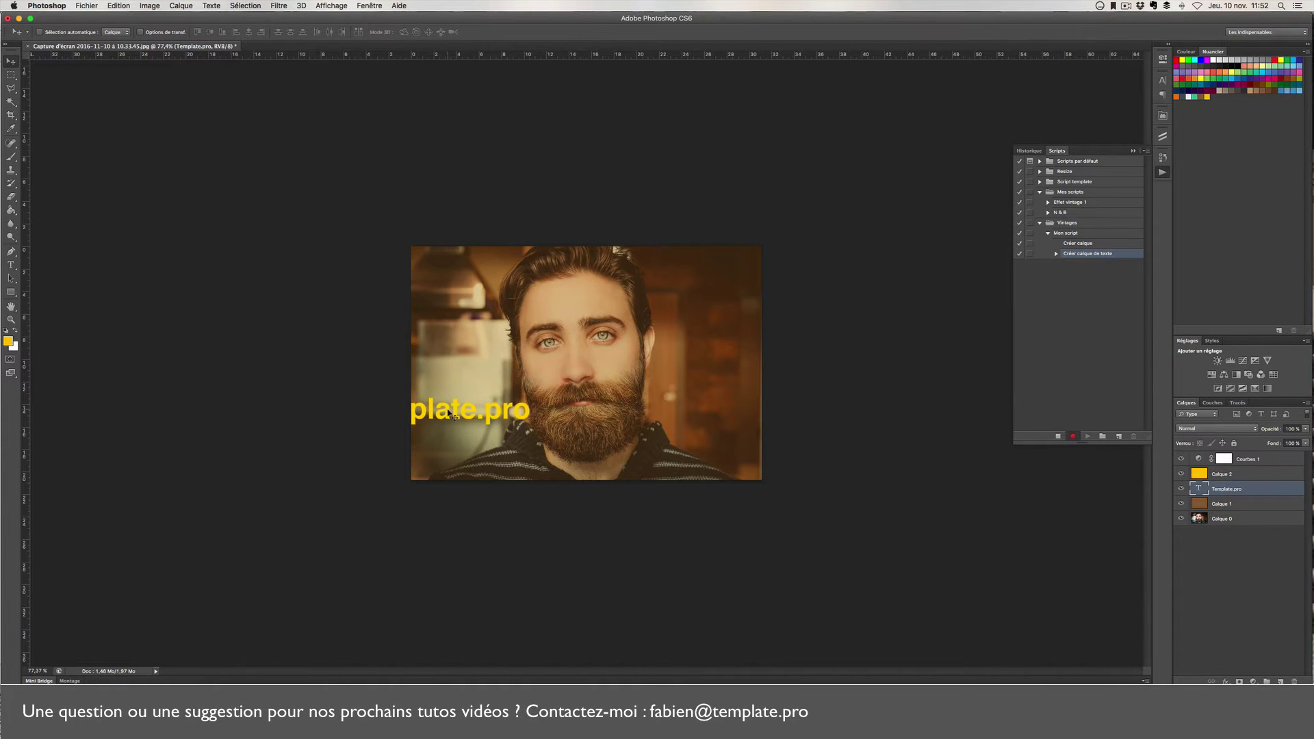
pyautogui.moveTo(455, 416); pyautogui.dragTo(520, 467)
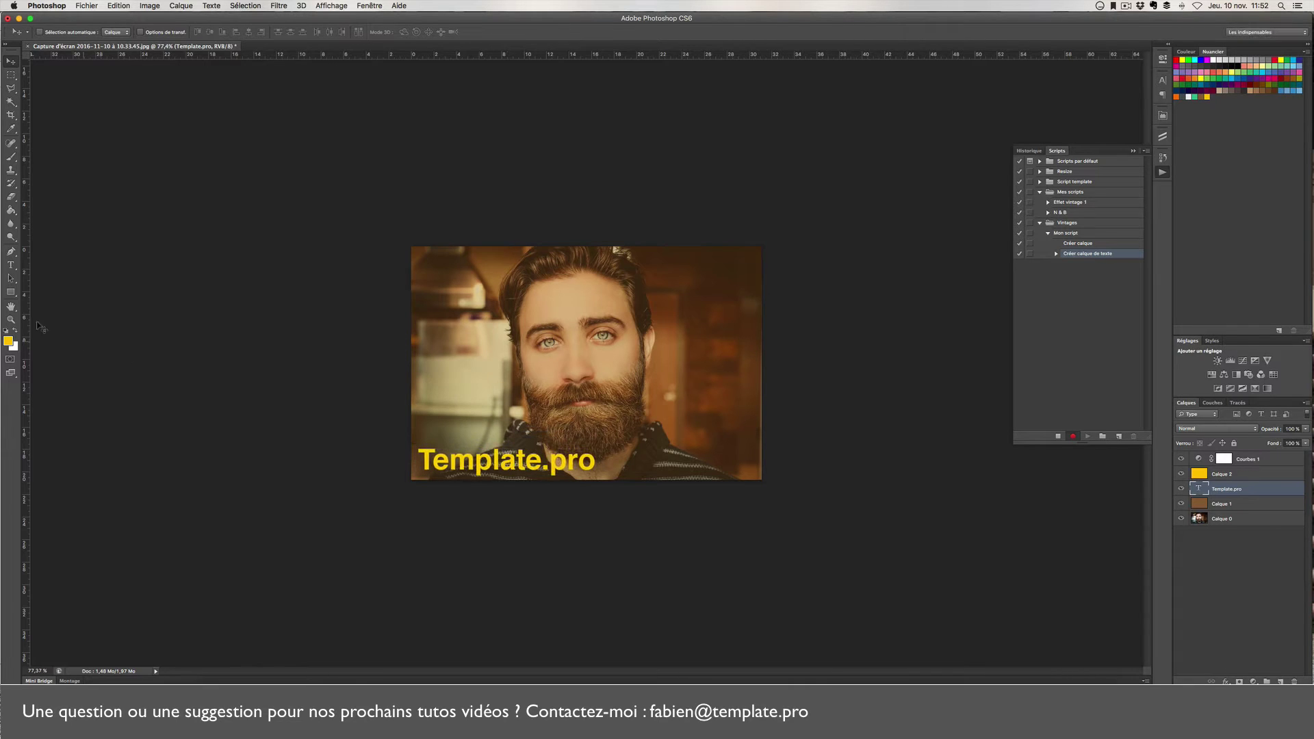
# - Recolour the Template.pro text white and lower its layer opacity to about 18%
pyautogui.click(10, 266)
pyautogui.tripleClick(462, 468)
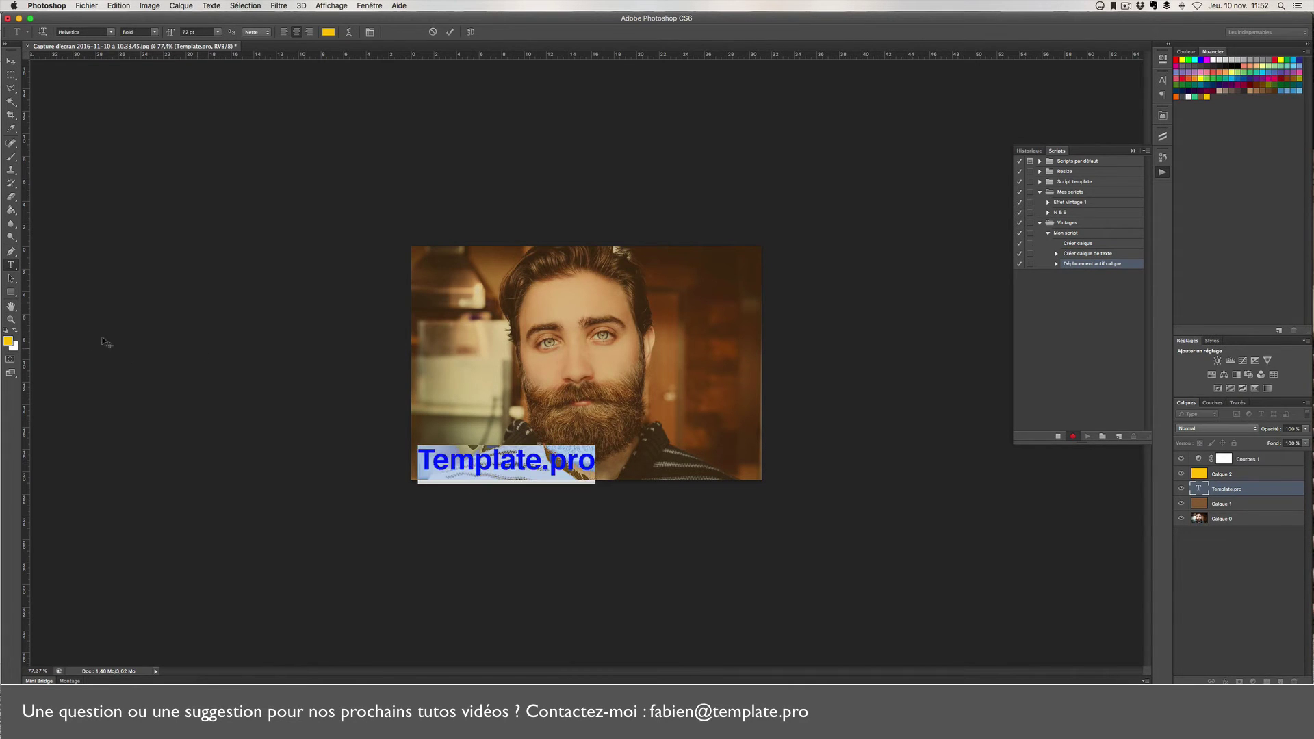
pyautogui.click(15, 331)
pyautogui.click(10, 61)
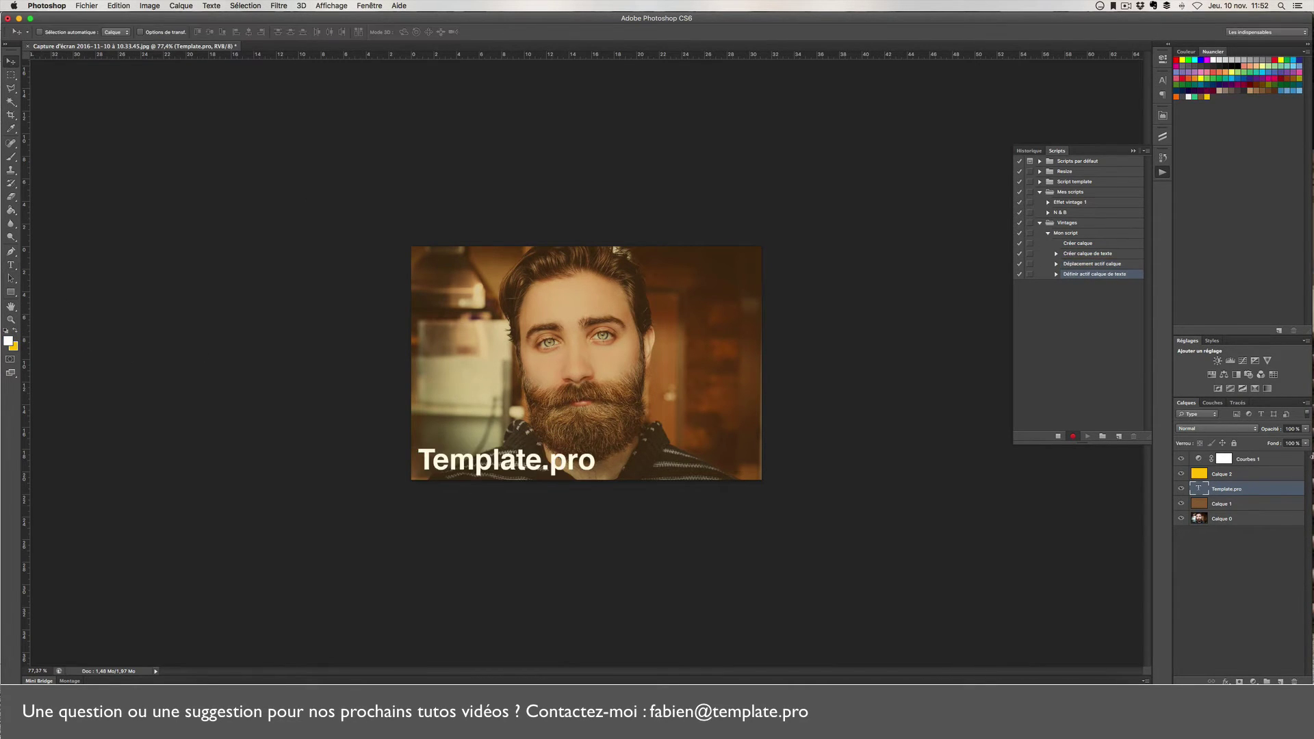
pyautogui.click(1304, 429)
pyautogui.moveTo(1306, 439); pyautogui.dragTo(1265, 441)
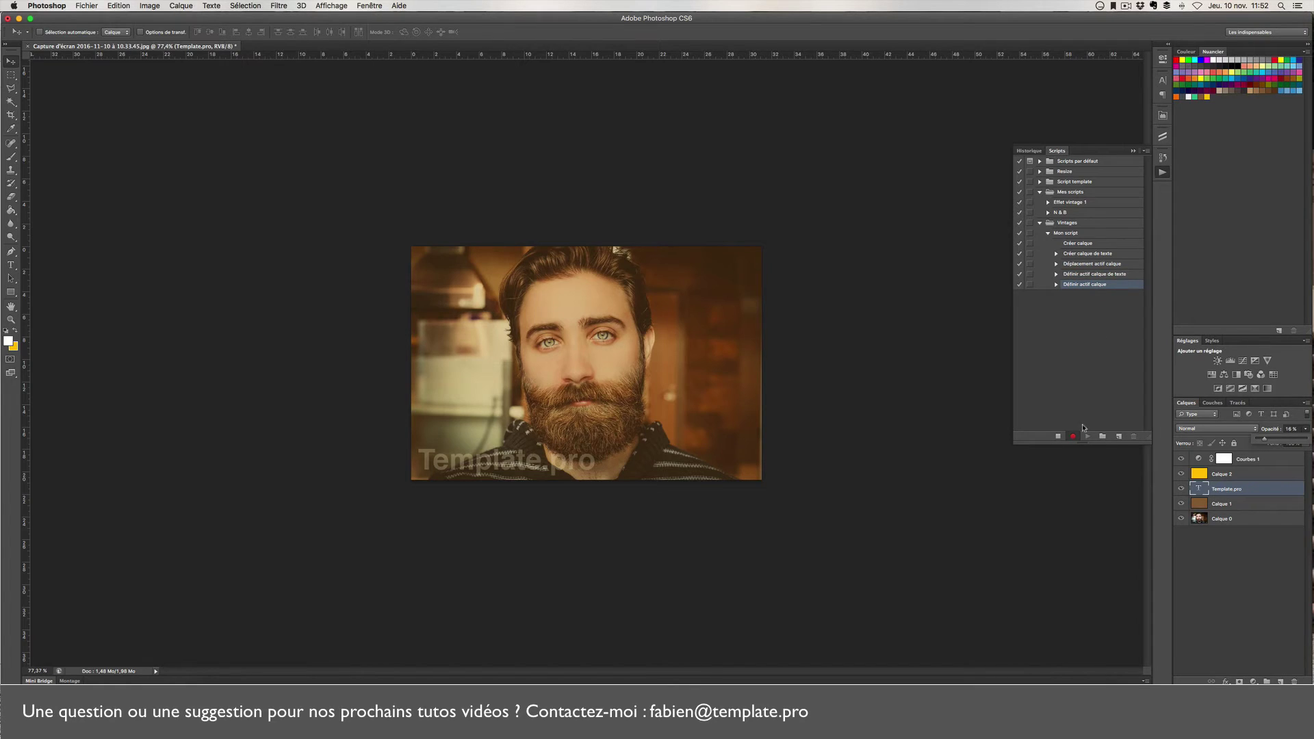
# - Stop recording Mon script and collapse its list of recorded commands
pyautogui.click(1058, 437)
pyautogui.click(1058, 437)
pyautogui.click(1048, 233)
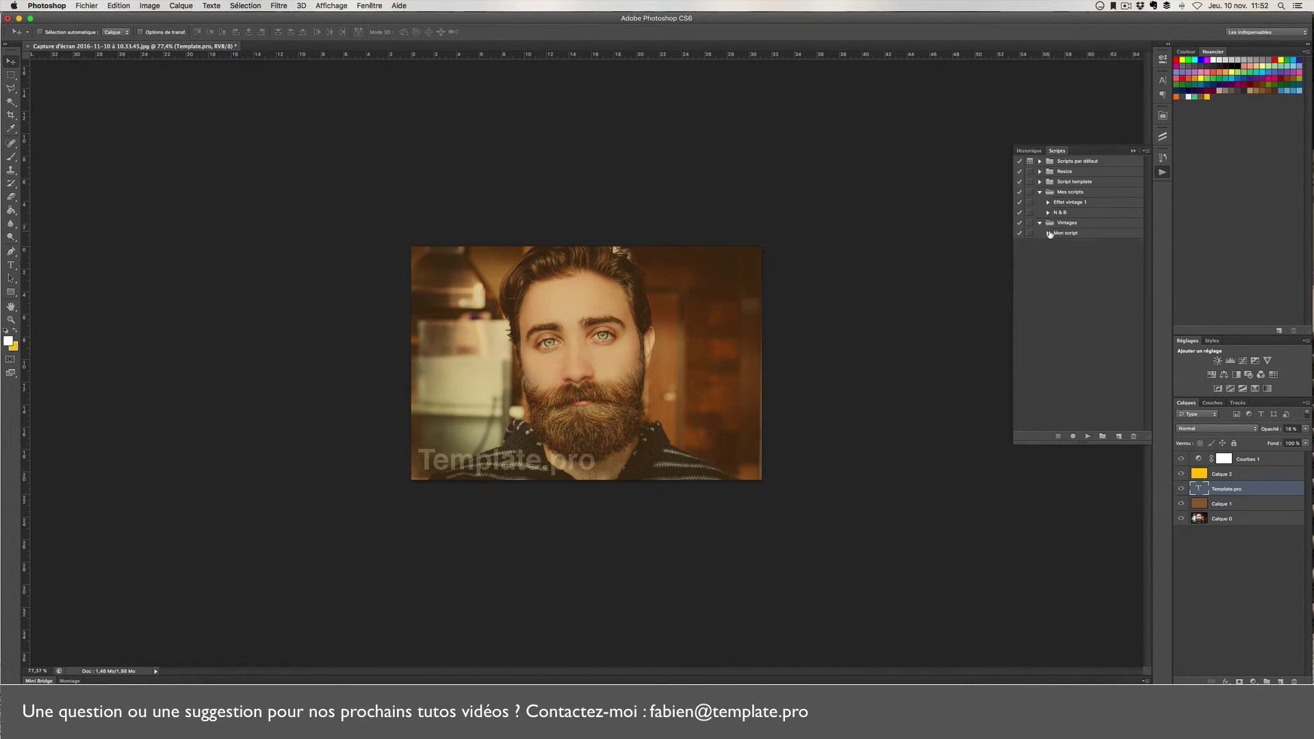
# - Delete every layer above the portrait, and play the Mon script action on the Calque 0 layer
pyautogui.keyDown('shift'); pyautogui.click(1235, 507); pyautogui.keyUp('shift')
pyautogui.keyDown('shift'); pyautogui.click(1257, 461); pyautogui.keyUp('shift')
pyautogui.press('Delete')
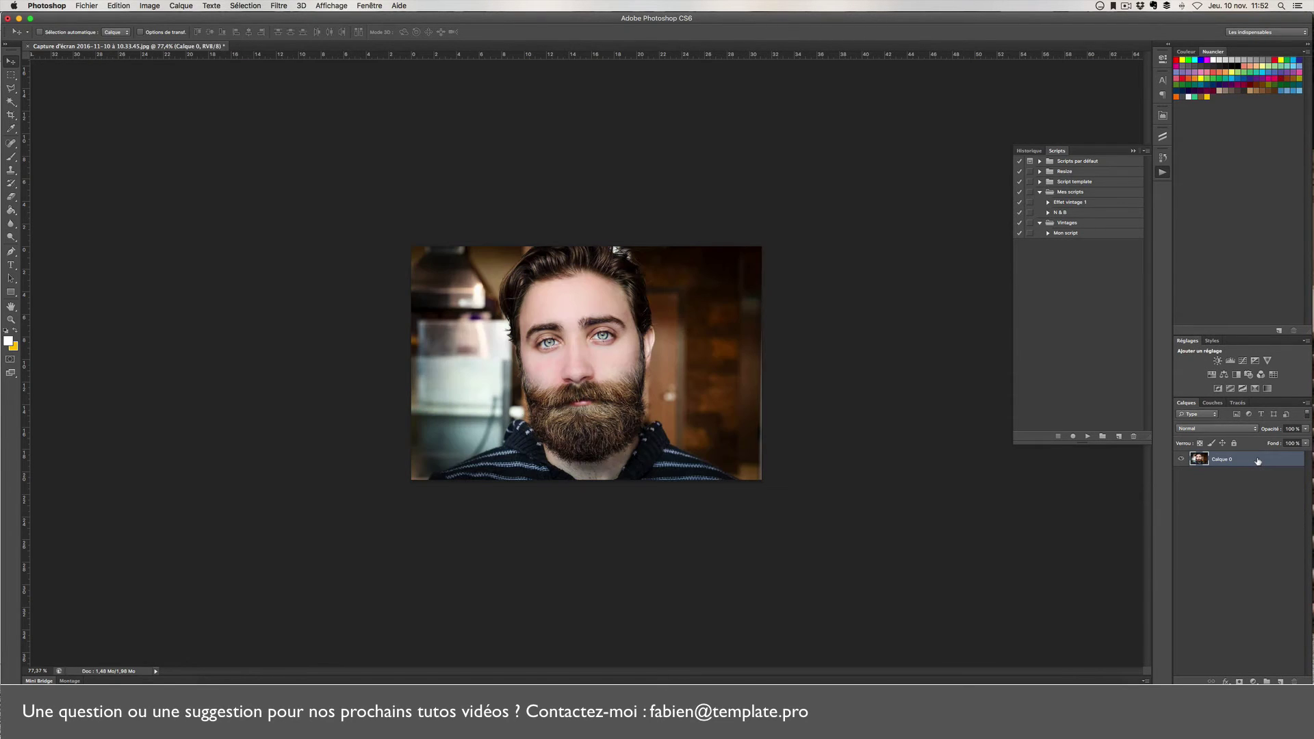
pyautogui.click(1079, 232)
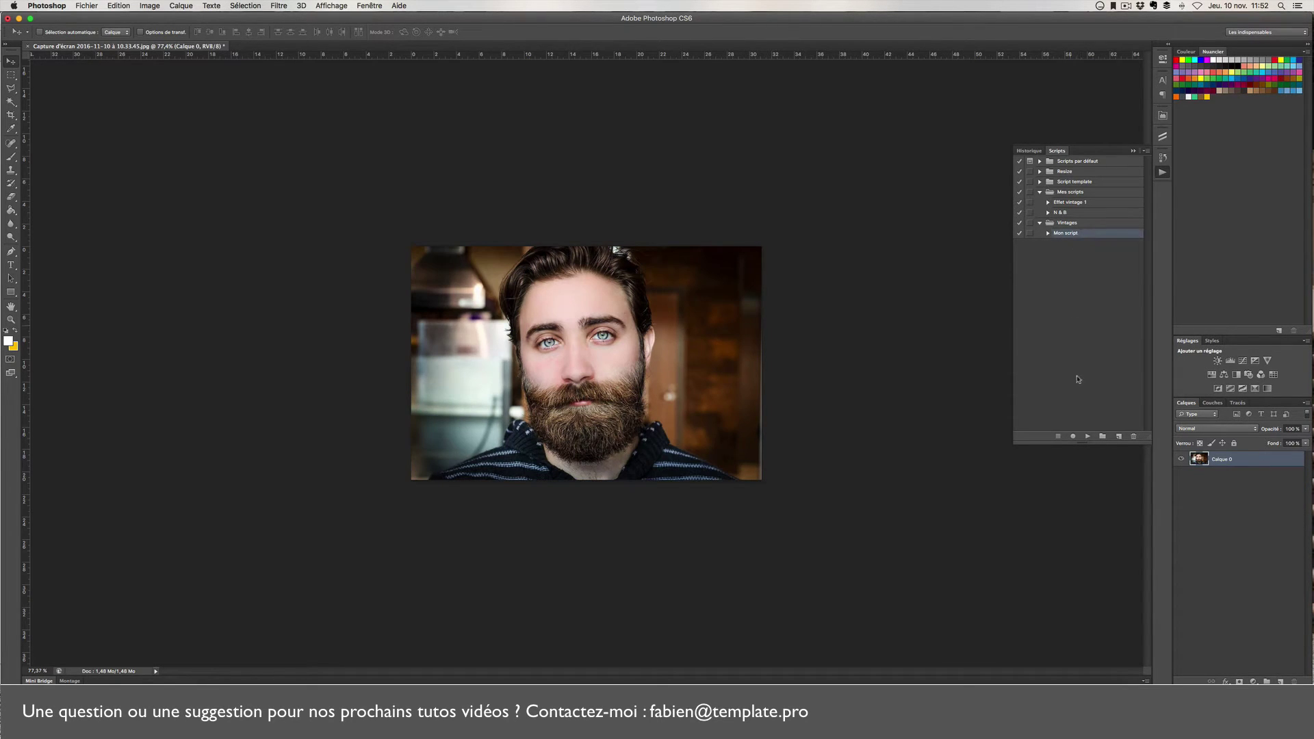
pyautogui.click(1088, 436)
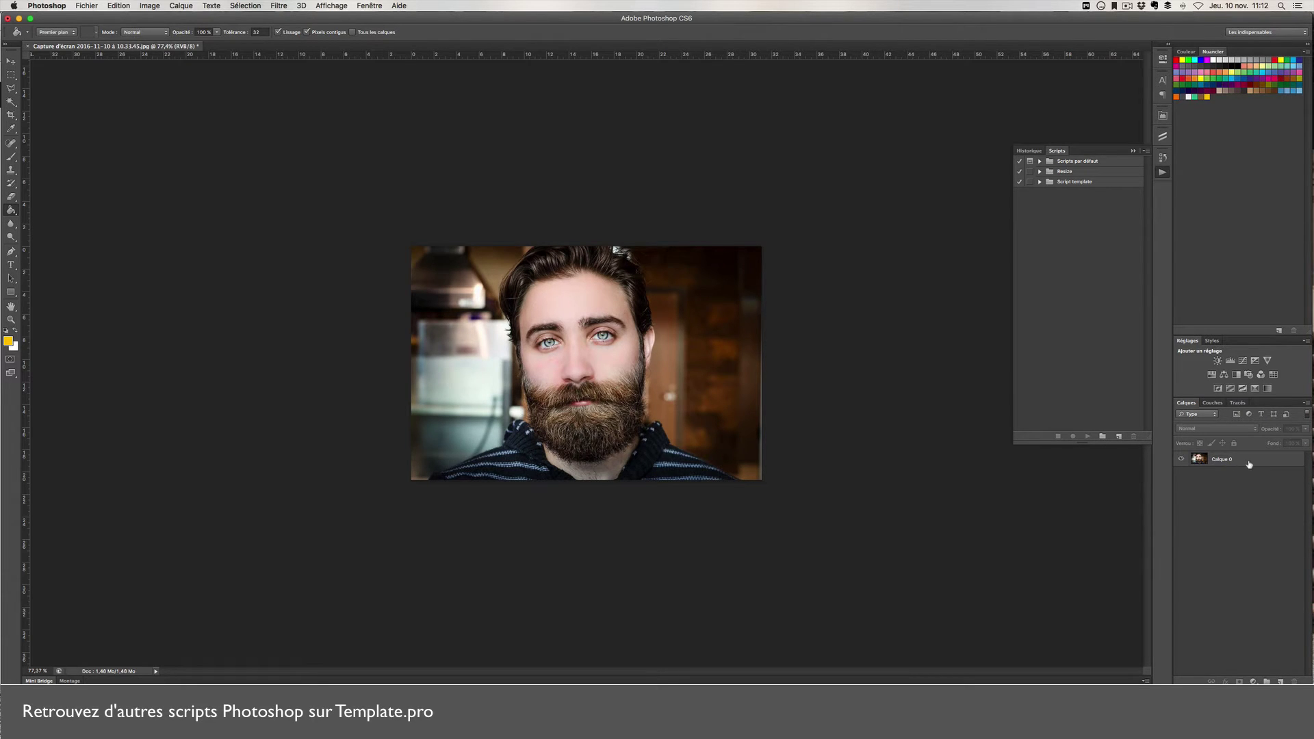
# - Select the Calque 0 portrait layer and create an action set named Mes scripts
pyautogui.click(1251, 463)
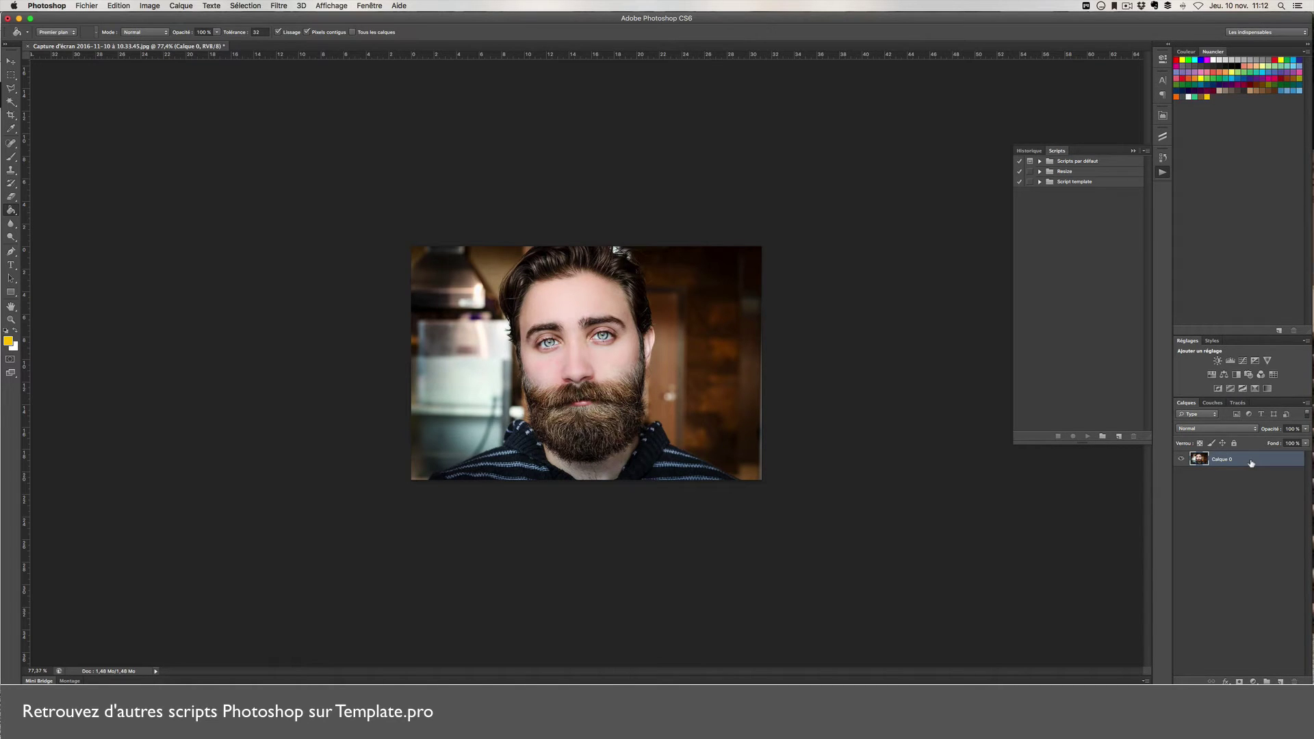
pyautogui.click(1102, 435)
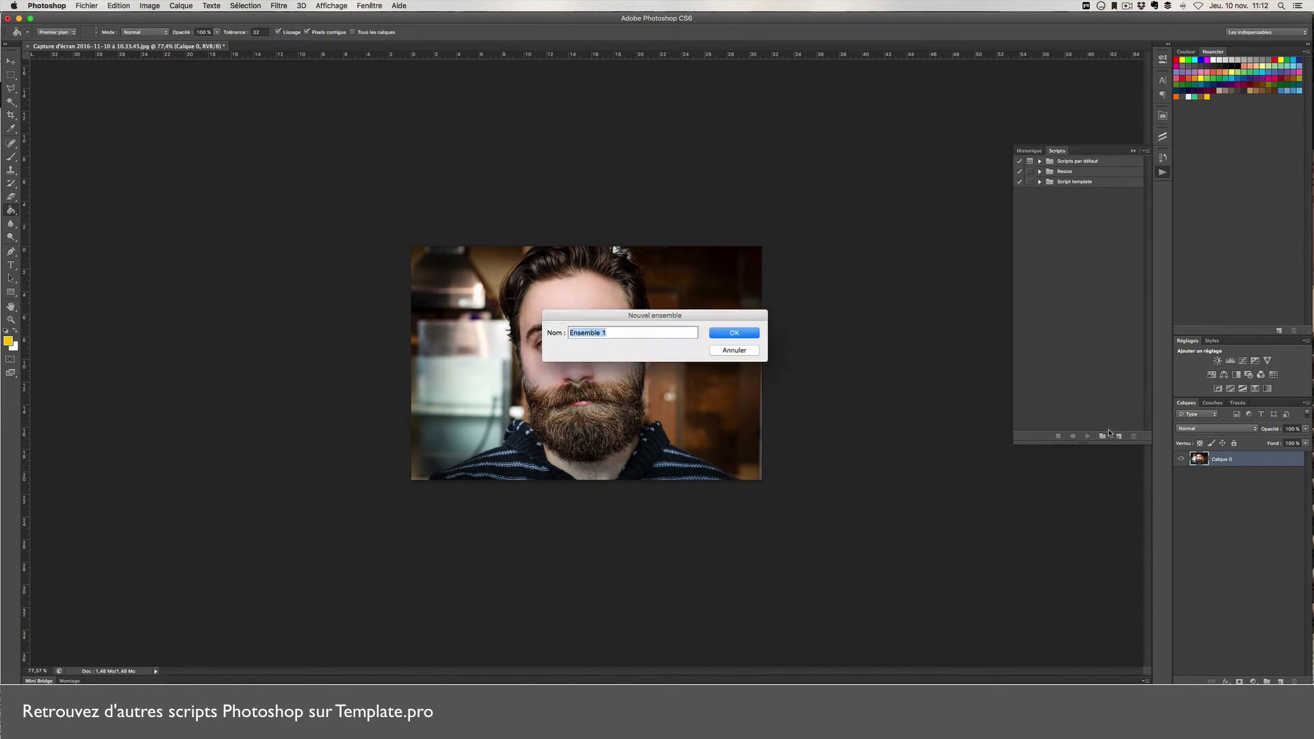
pyautogui.write('Mes scripts')
pyautogui.press('Return')
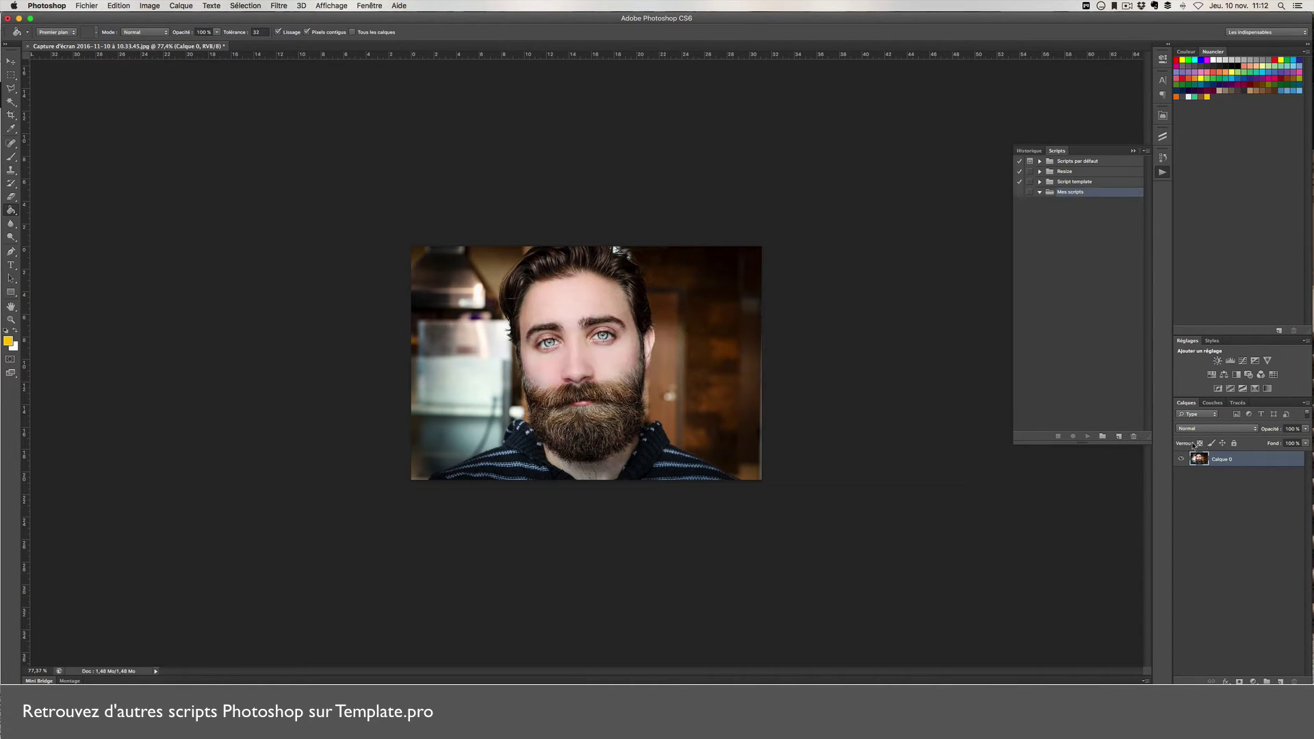
# - Create an action named Effet vintage 1 in the Mes scripts set and start recording it
pyautogui.click(1119, 437)
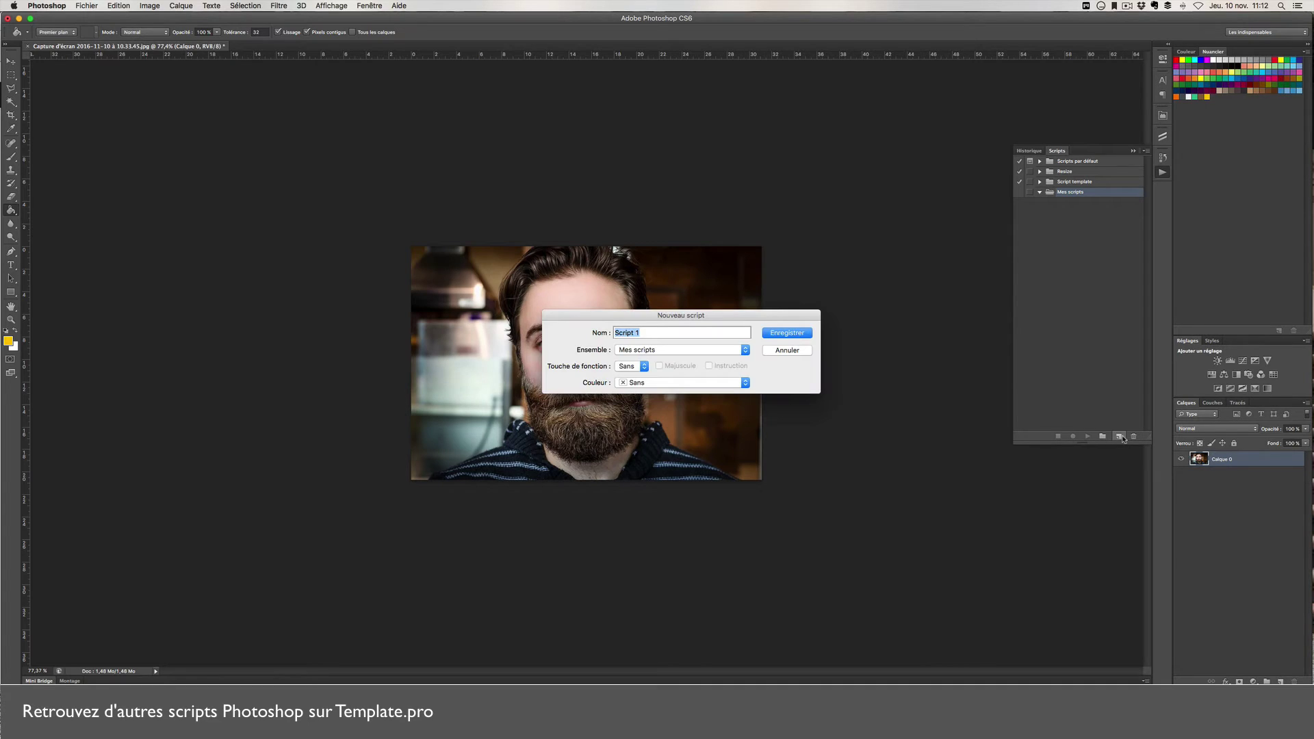
pyautogui.write('Effet vintage')
pyautogui.click(787, 332)
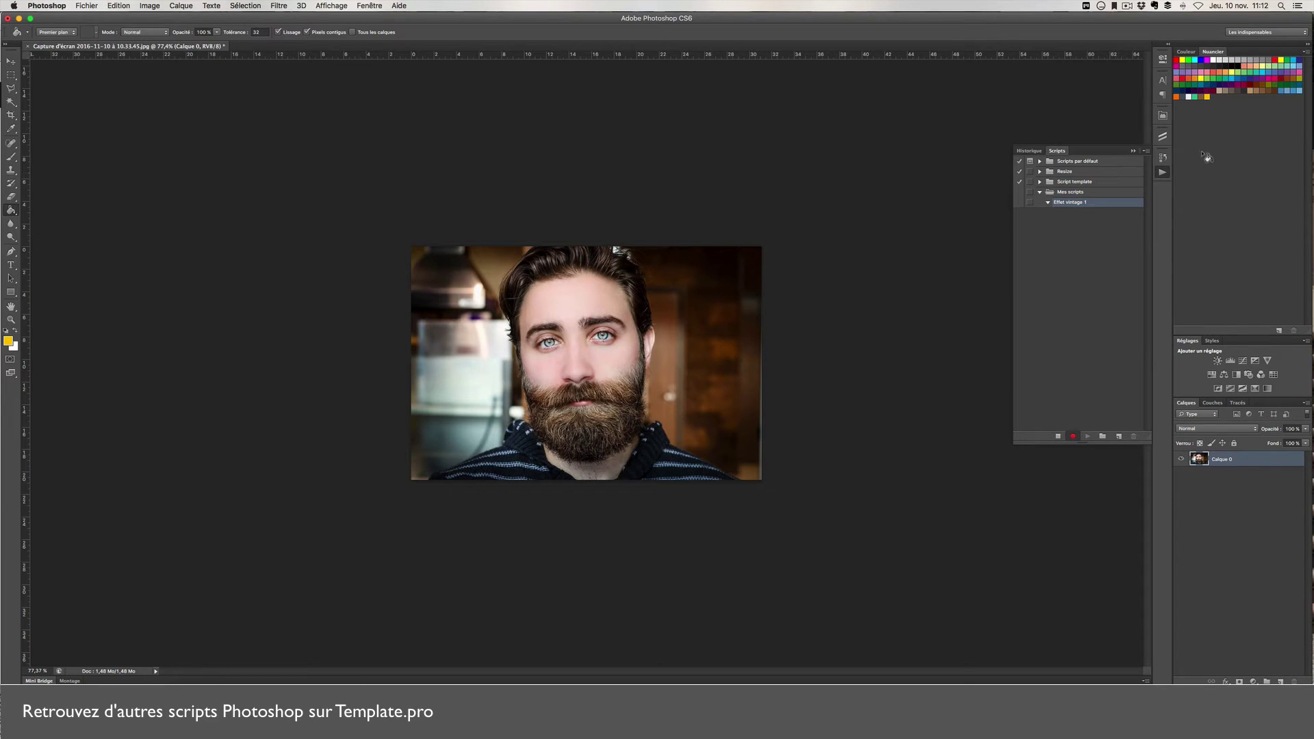
pyautogui.click(1135, 151)
pyautogui.click(1162, 172)
pyautogui.click(1145, 151)
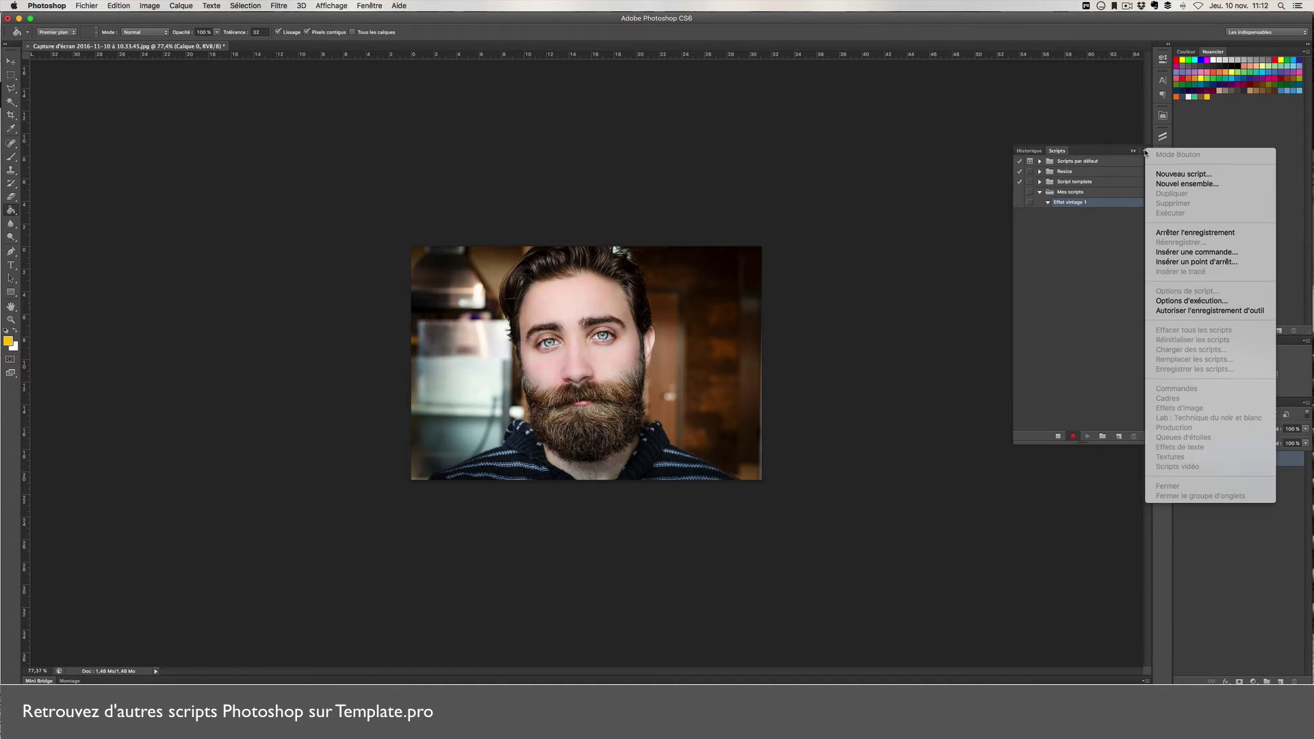
pyautogui.click(1083, 254)
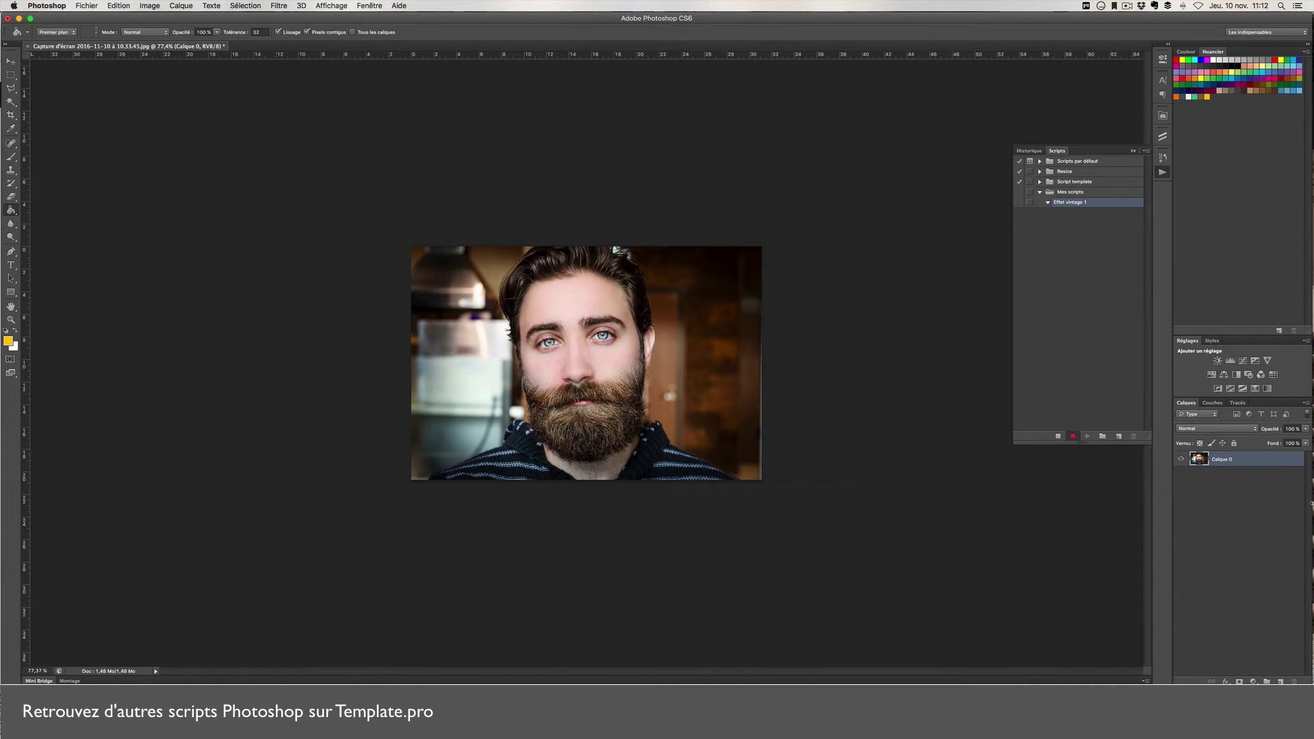
# - Add a new layer above the portrait and fill it with the brown colour #8b623c
pyautogui.click(1279, 682)
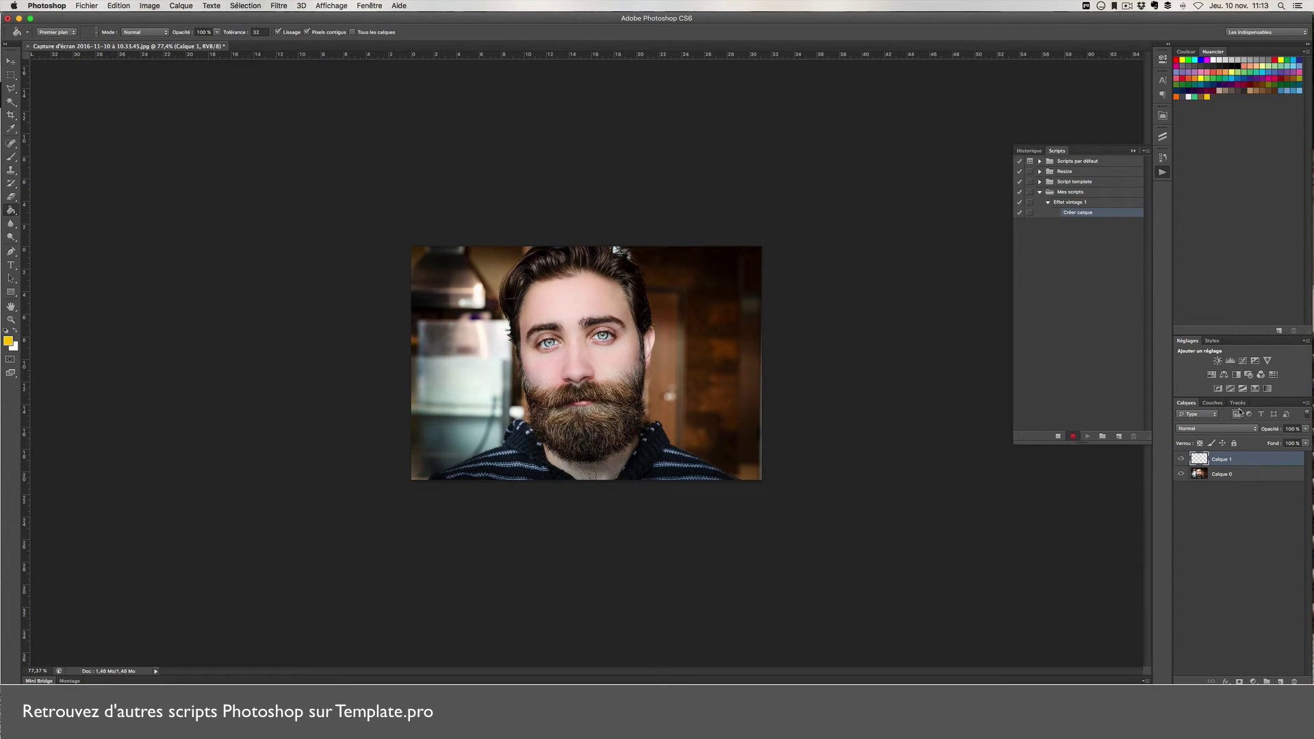
pyautogui.click(1198, 93)
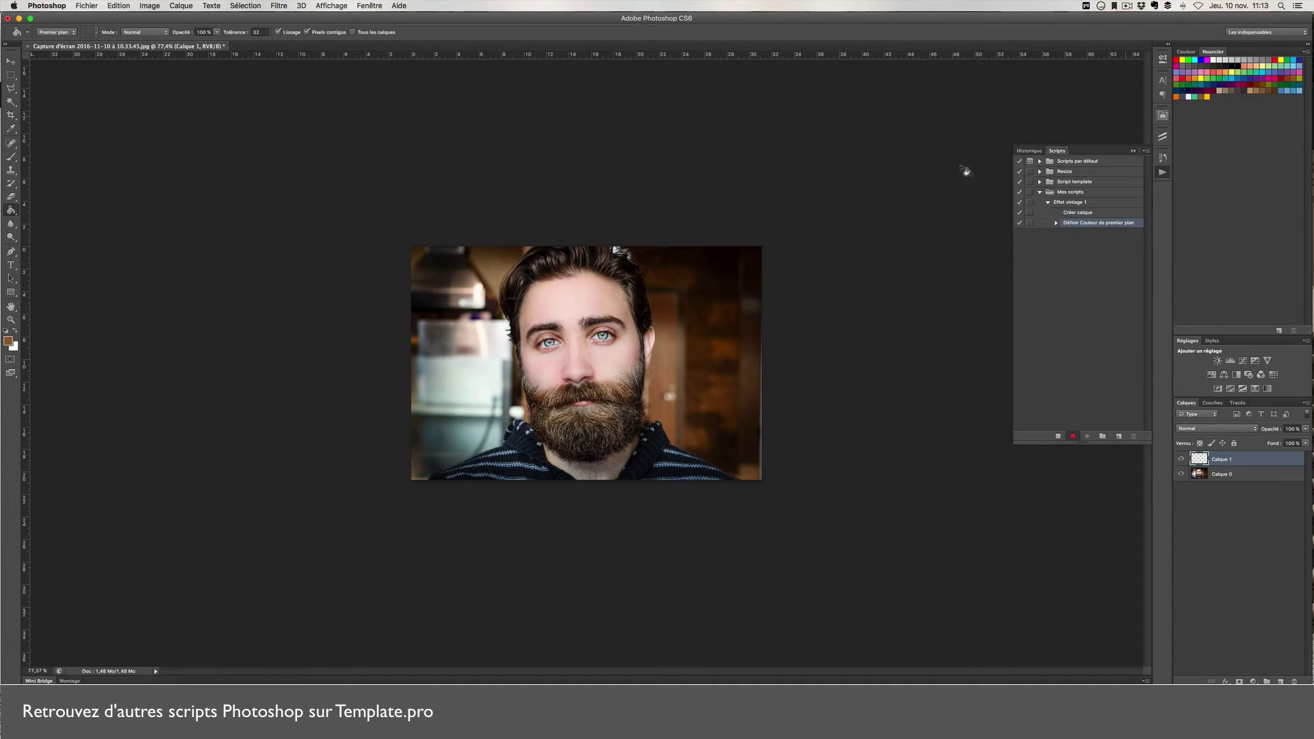
pyautogui.click(10, 341)
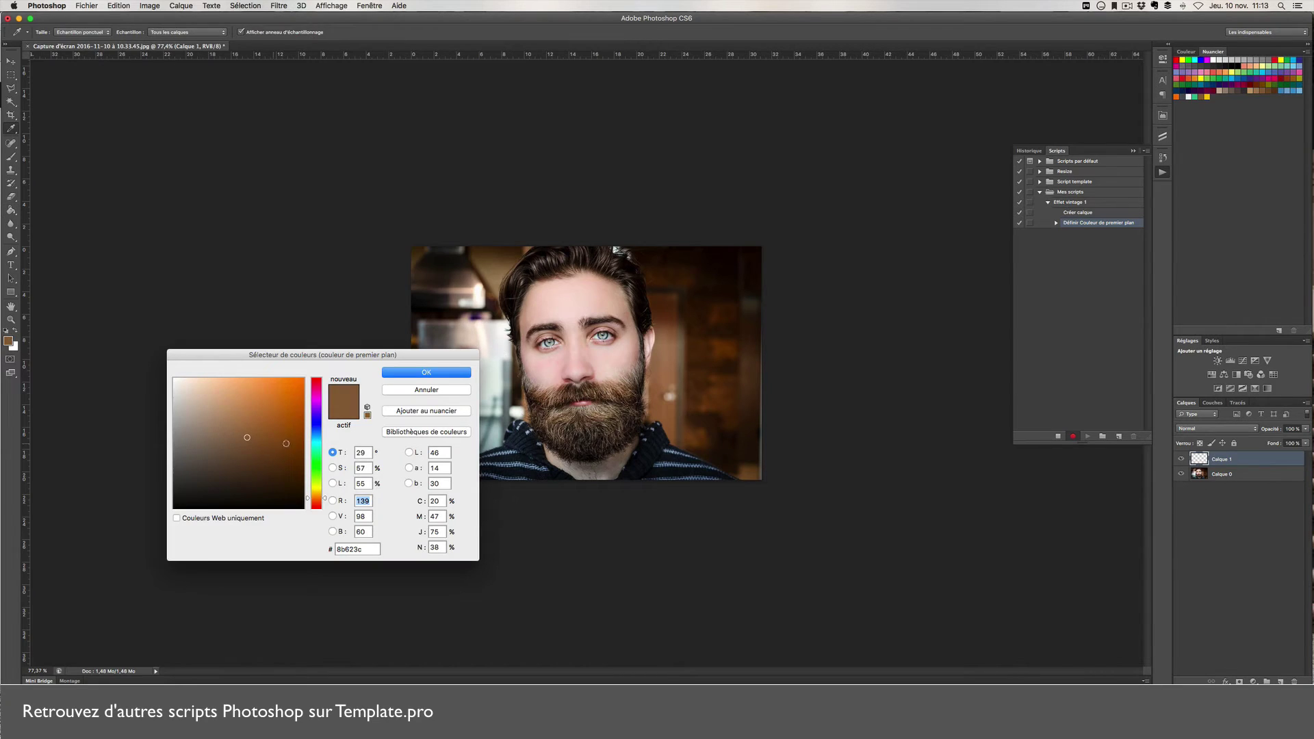
pyautogui.doubleClick(359, 549)
pyautogui.click(430, 373)
pyautogui.press('g')
pyautogui.click(489, 351)
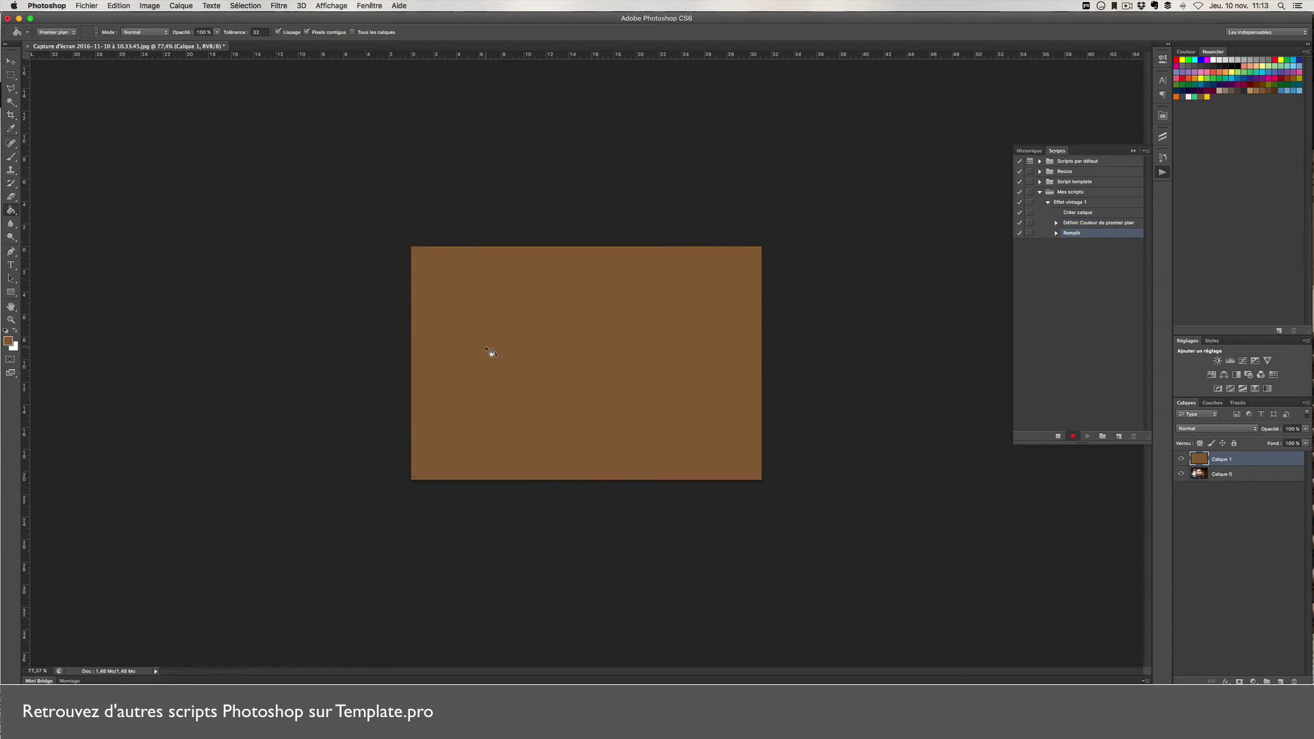
# - Lower the brown fill layer's opacity to 40%
pyautogui.click(1305, 443)
pyautogui.moveTo(1305, 442); pyautogui.dragTo(1277, 444)
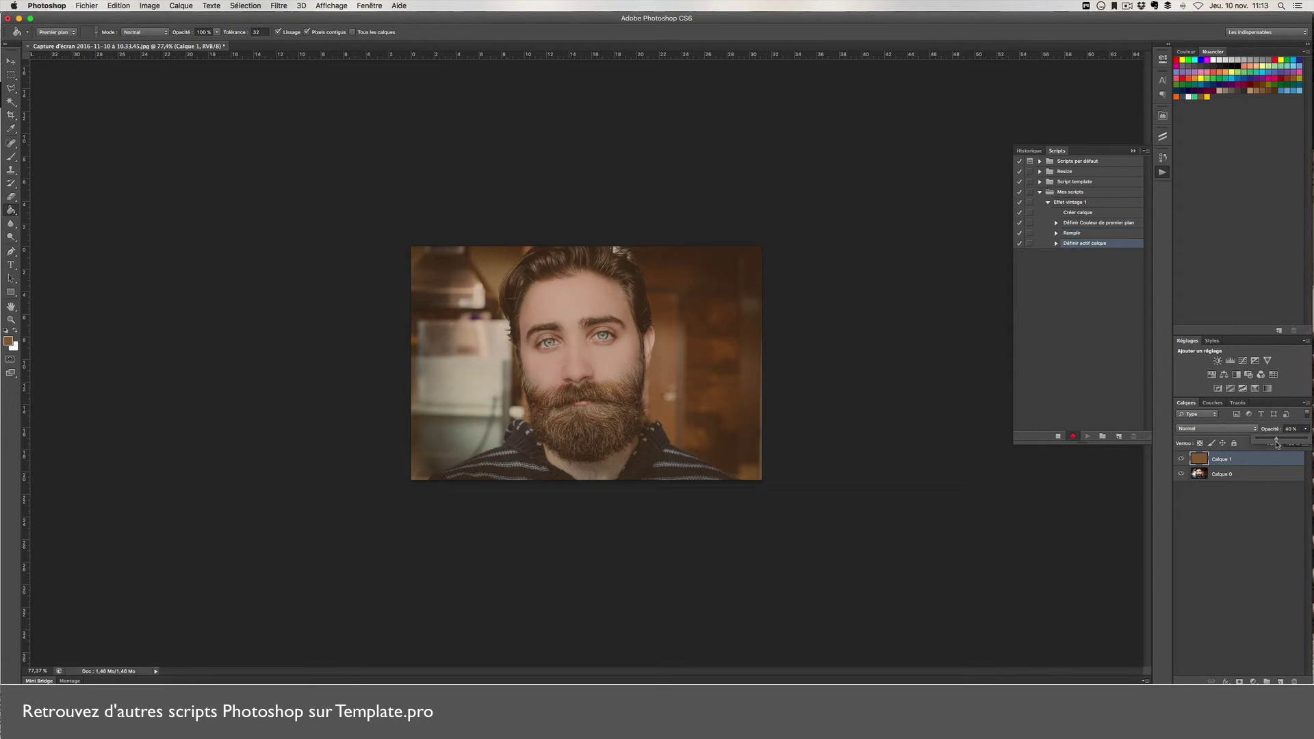
pyautogui.click(1267, 504)
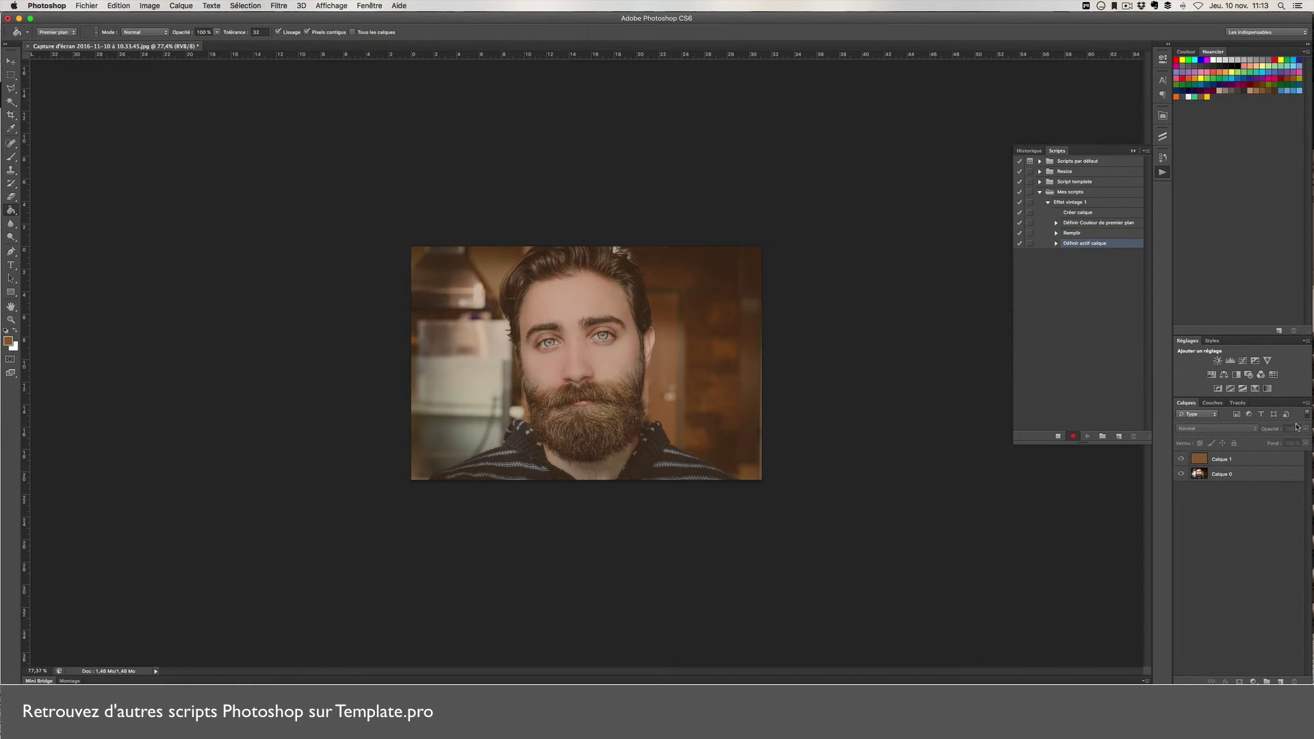
# - Add a new layer above the brown Calque 1 and fill it with the yellow colour #ffc400
pyautogui.click(1248, 463)
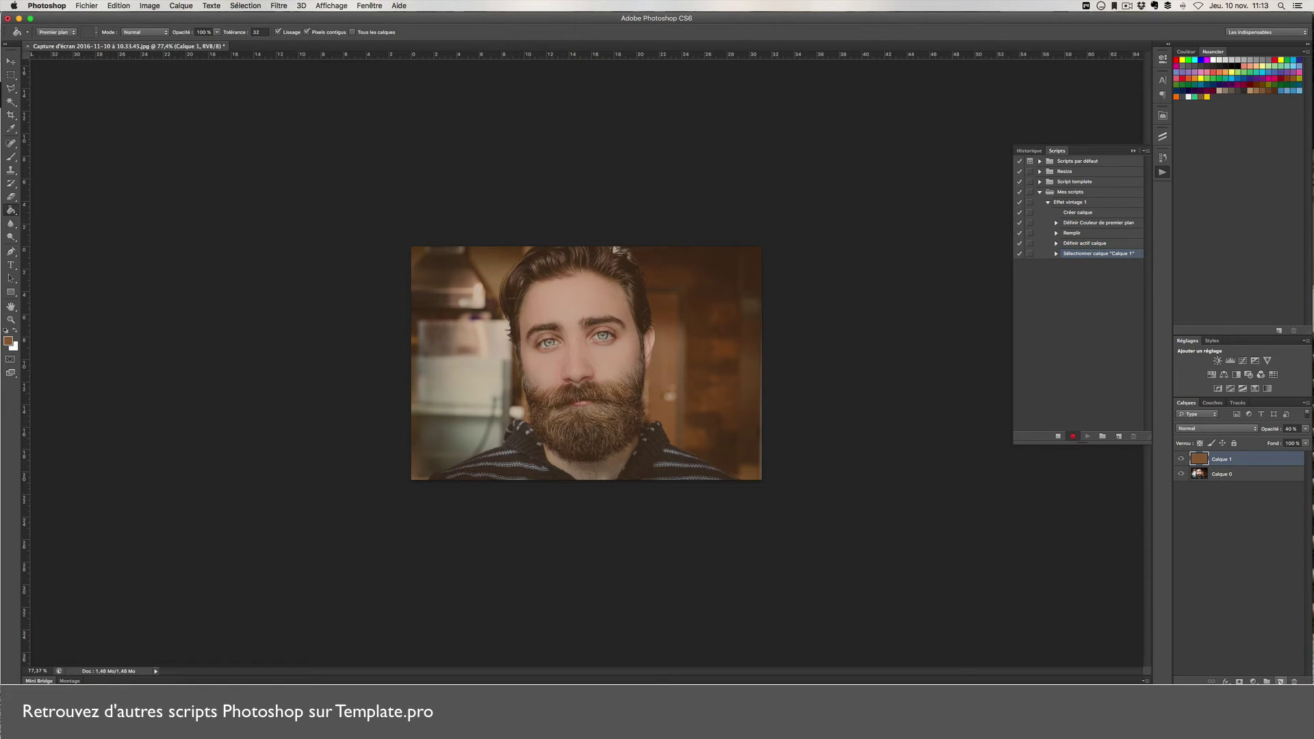
pyautogui.click(1280, 681)
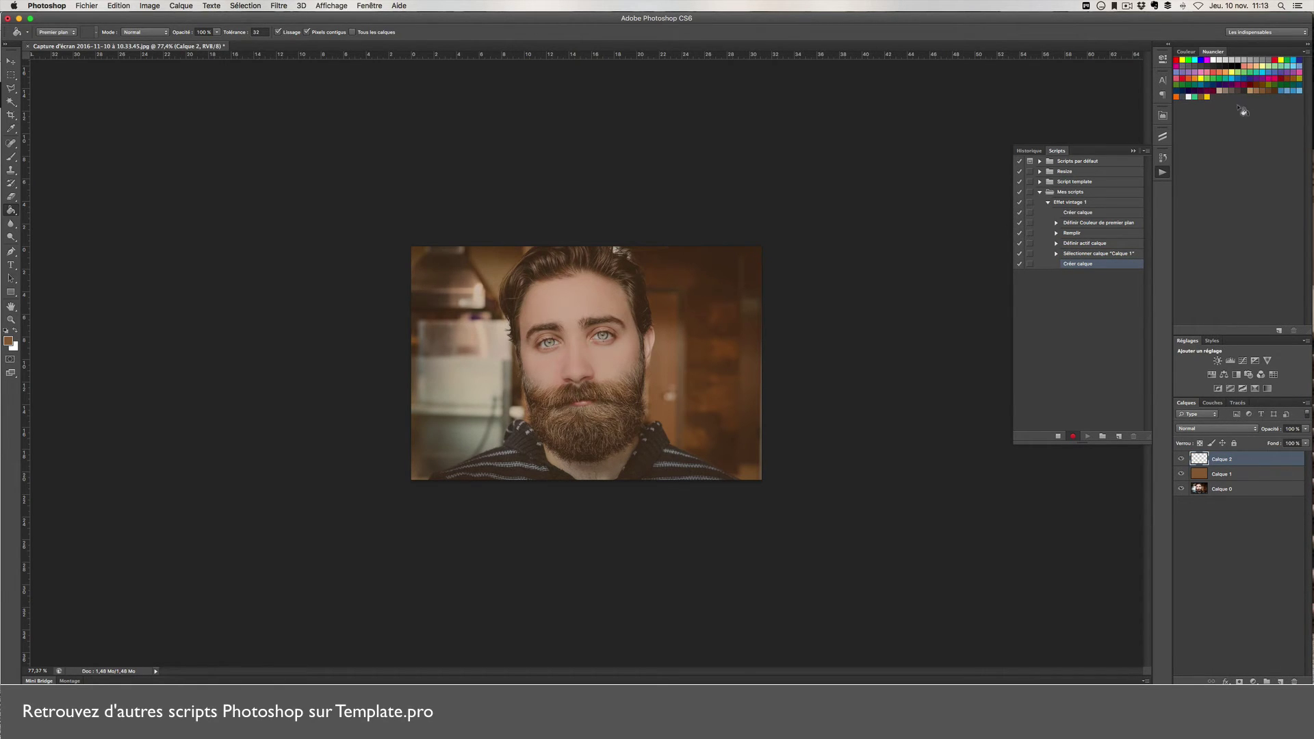
pyautogui.click(1207, 97)
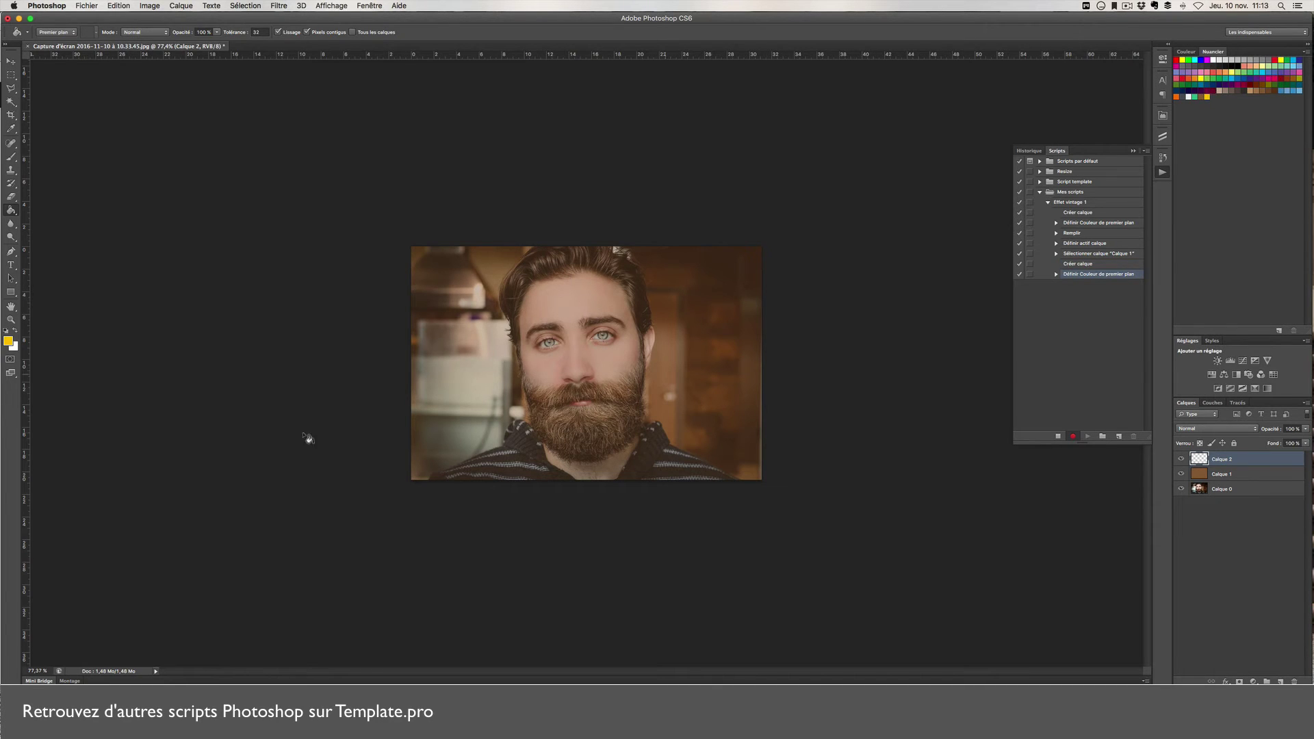
pyautogui.click(8, 340)
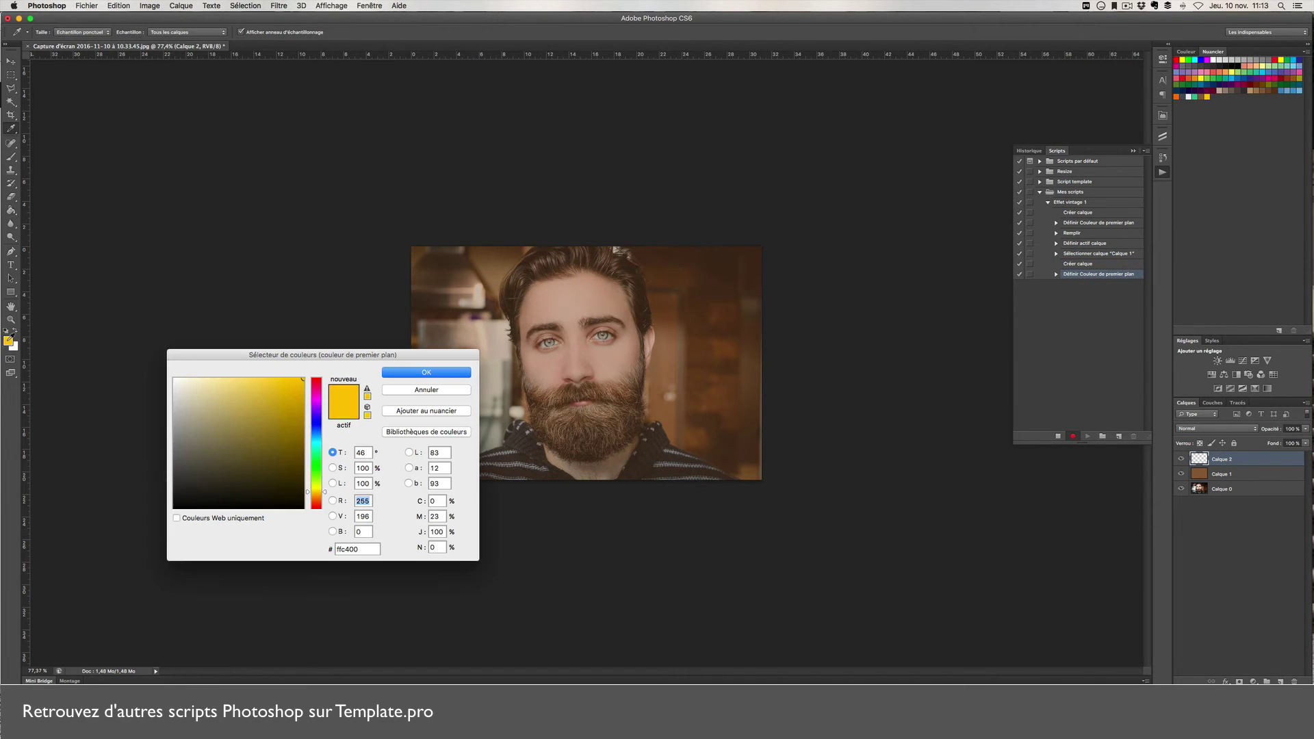
pyautogui.doubleClick(356, 549)
pyautogui.click(422, 373)
pyautogui.press('g')
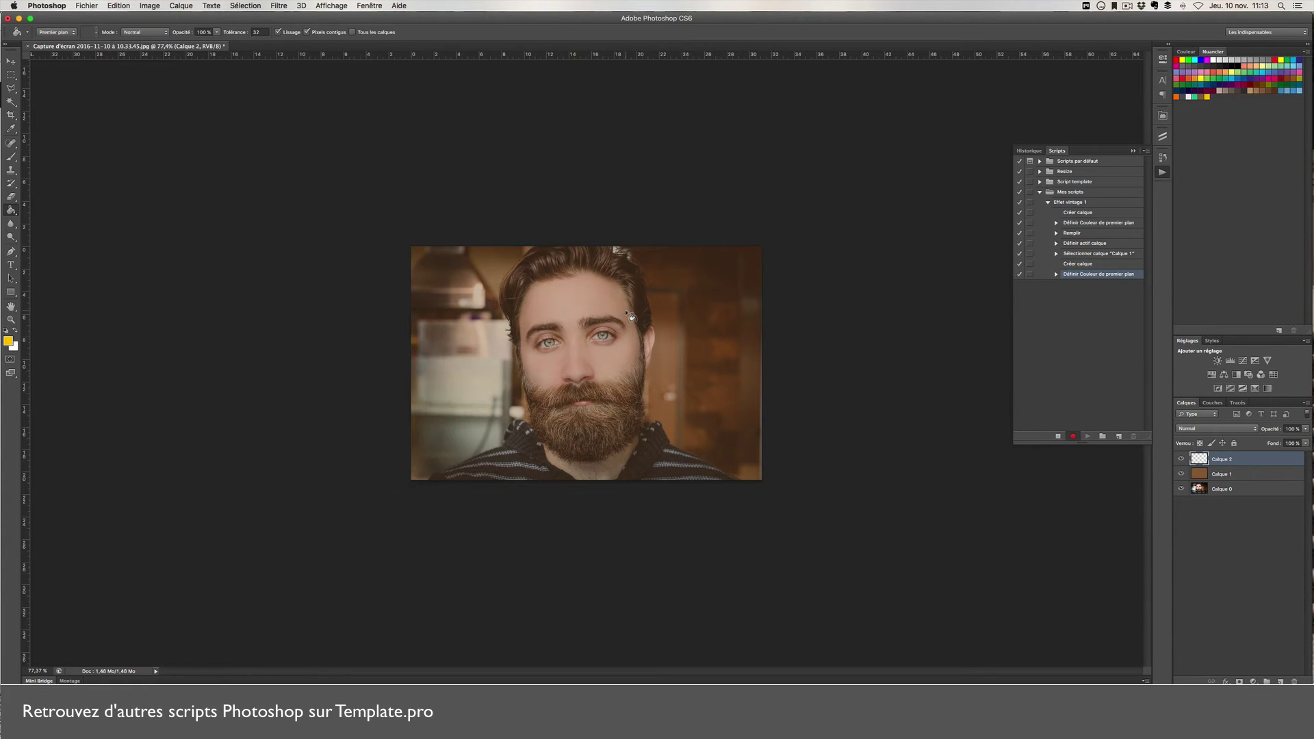
pyautogui.click(586, 332)
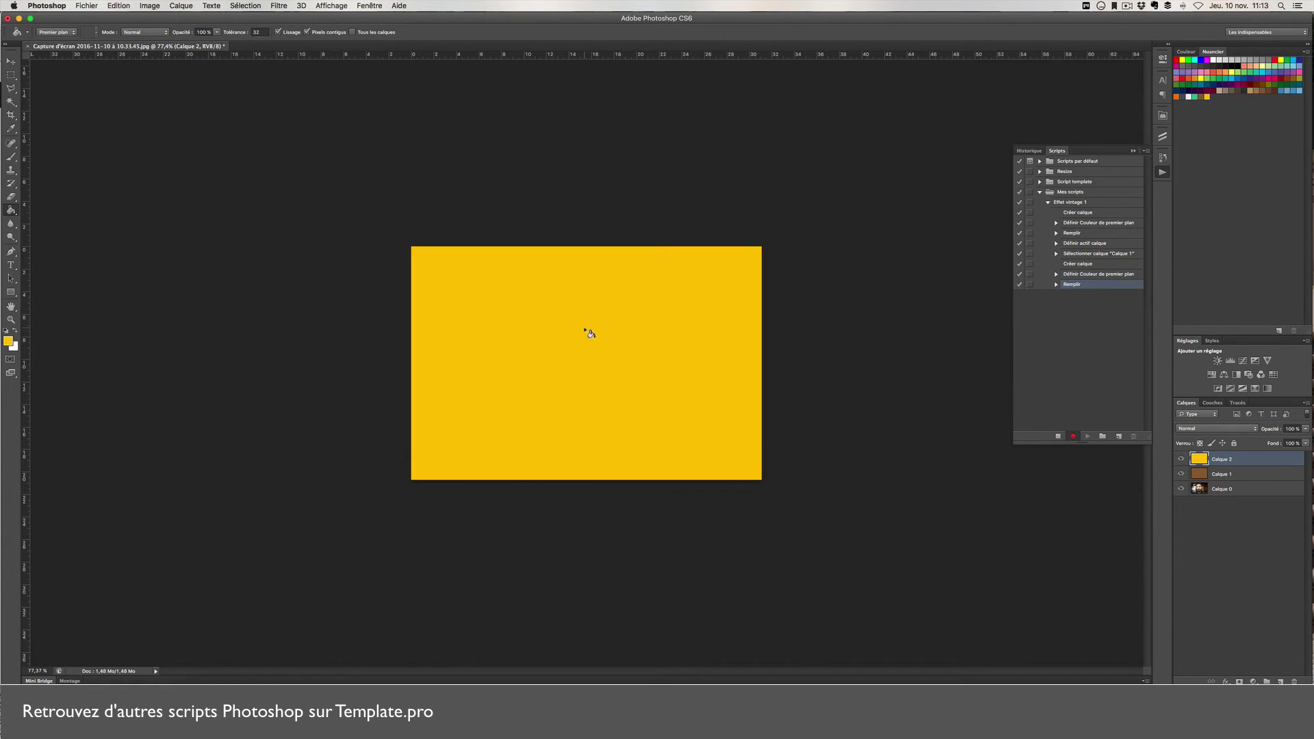
# - Lower the yellow layer's fill opacity so the portrait shows through, and leave no layer selected
pyautogui.click(1304, 444)
pyautogui.moveTo(1305, 455); pyautogui.dragTo(1262, 457)
pyautogui.click(1263, 528)
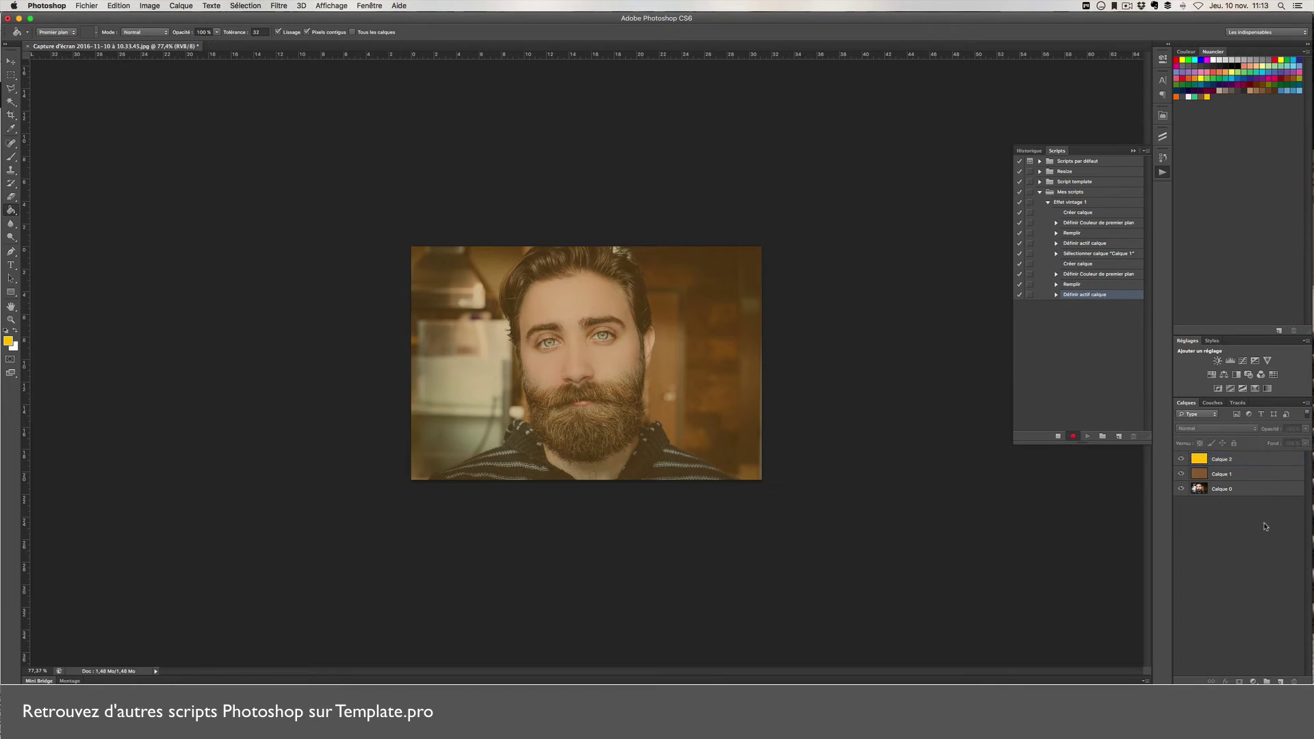
# - Add a Curves adjustment layer on top and shape its red channel with slightly raised highlights and lowered shadows
pyautogui.click(1254, 682)
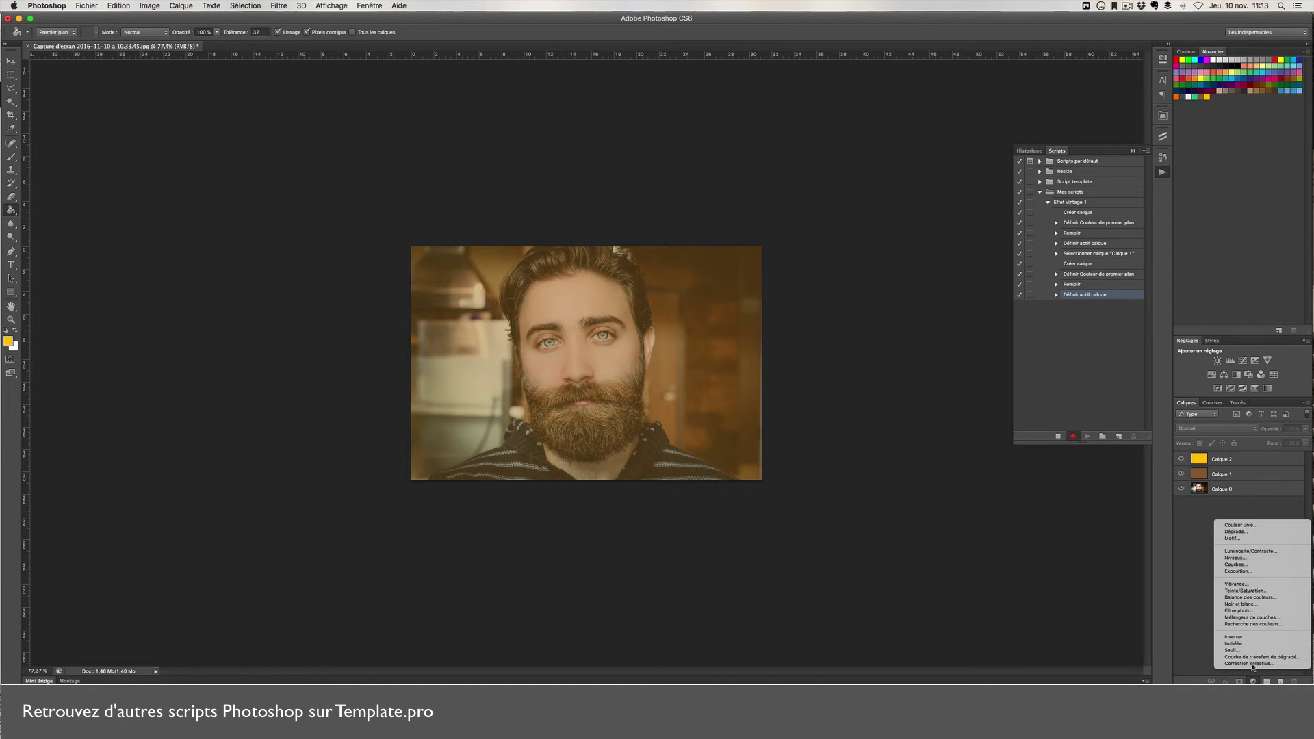
pyautogui.click(1257, 564)
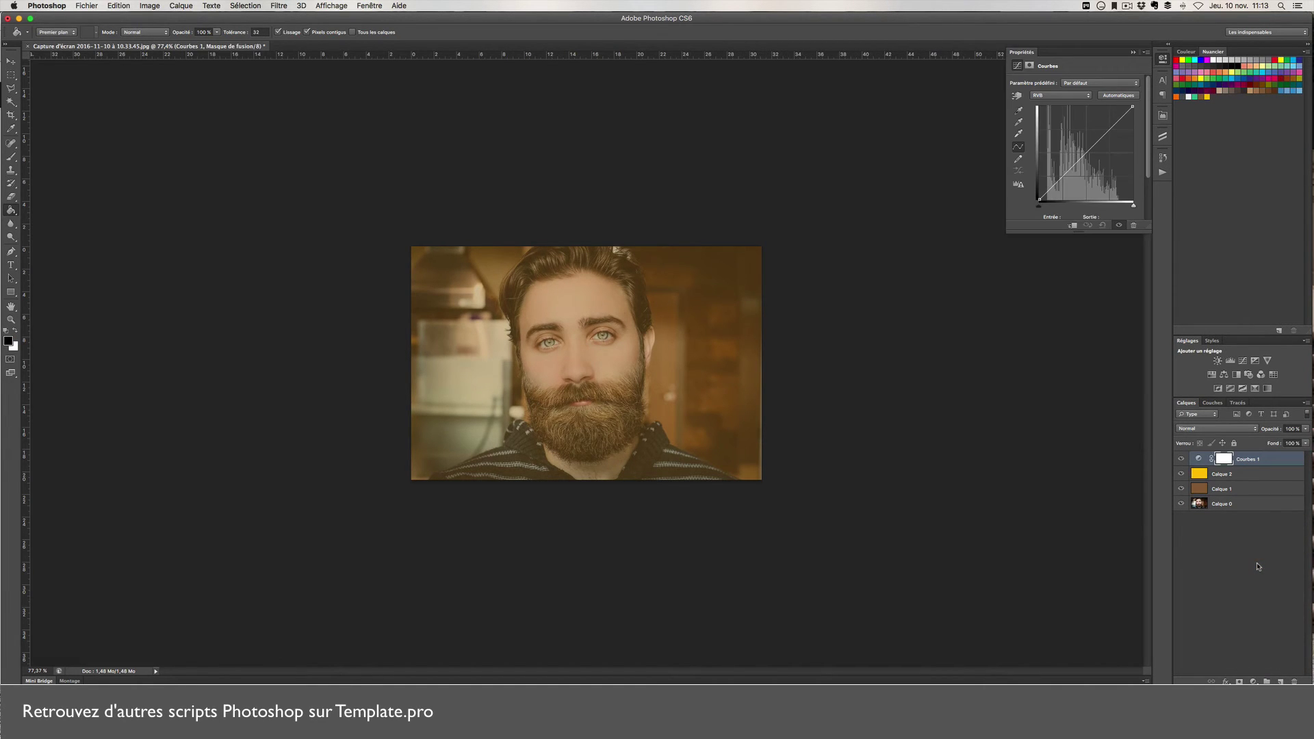
pyautogui.click(1051, 96)
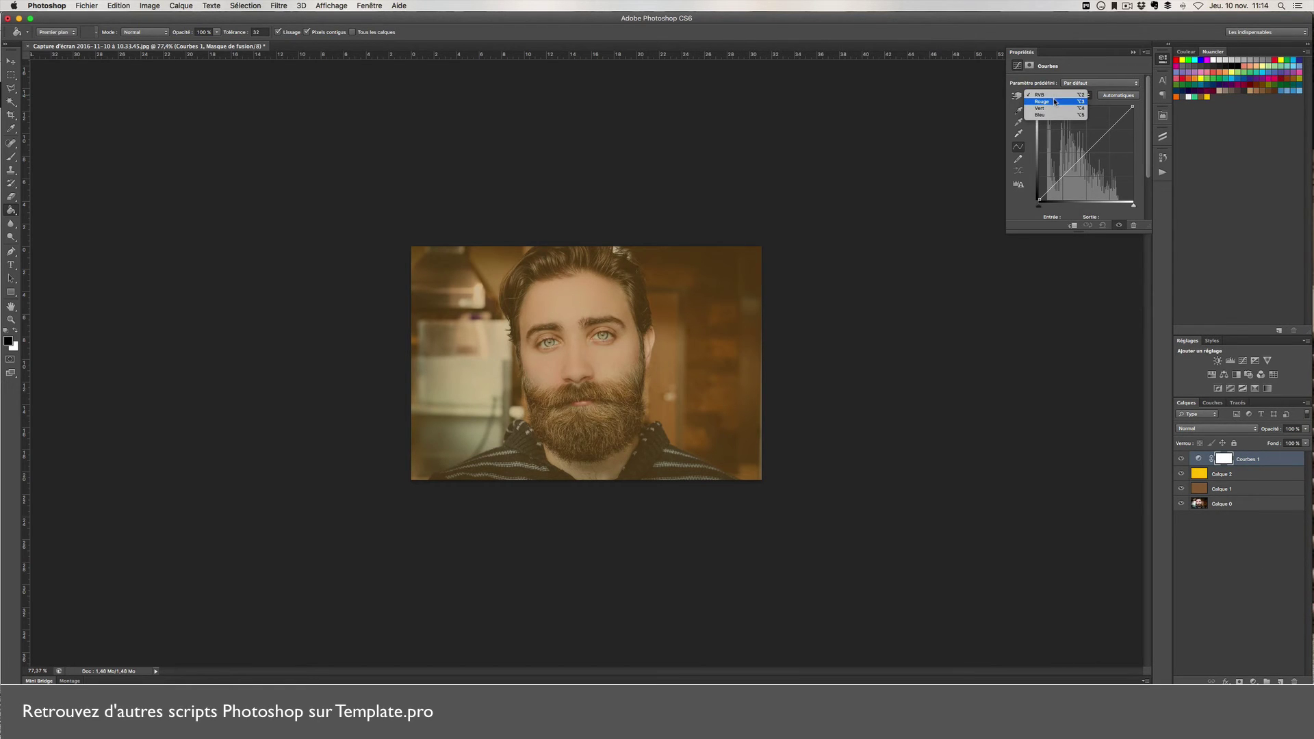
pyautogui.click(1055, 103)
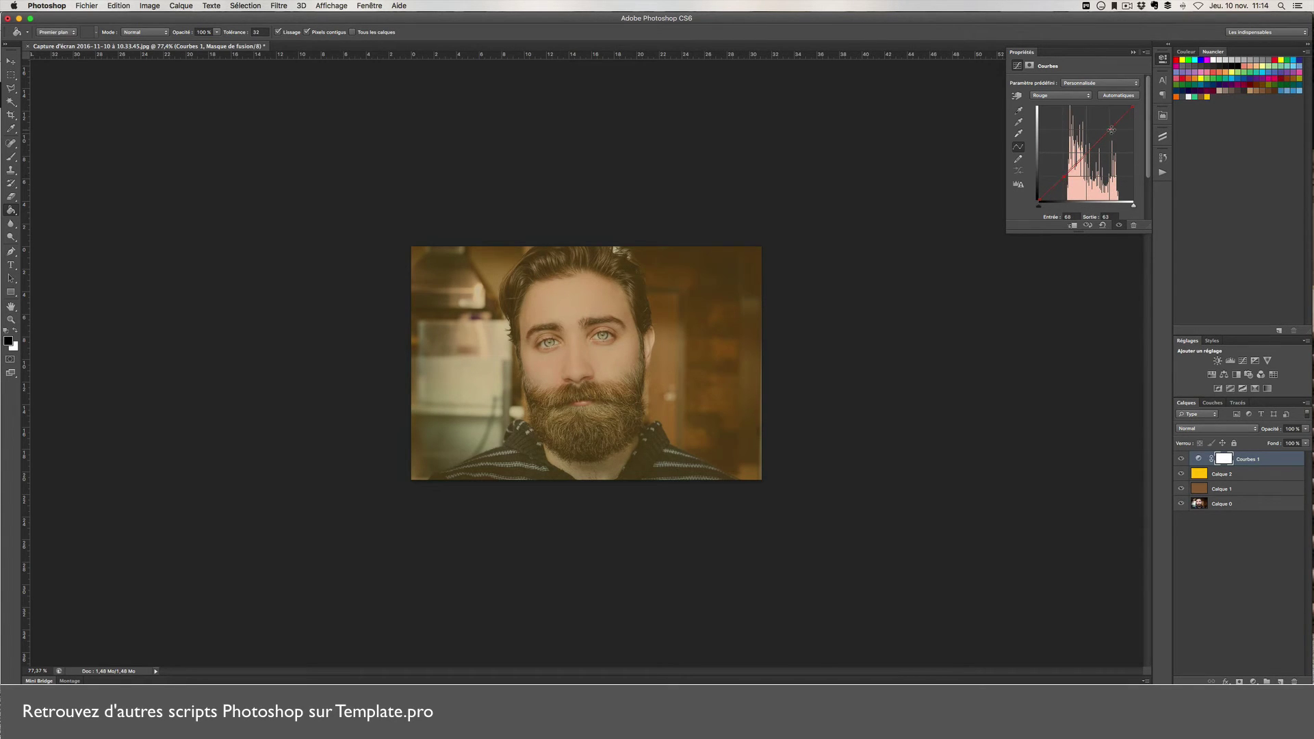
pyautogui.moveTo(1110, 130); pyautogui.dragTo(1108, 129)
pyautogui.click(1063, 178)
pyautogui.moveTo(1064, 178); pyautogui.dragTo(1067, 179)
# - Shape the green channel curve with slightly raised highlights and shadows lowered to about input 72, output 57
pyautogui.click(1061, 95)
pyautogui.click(1057, 103)
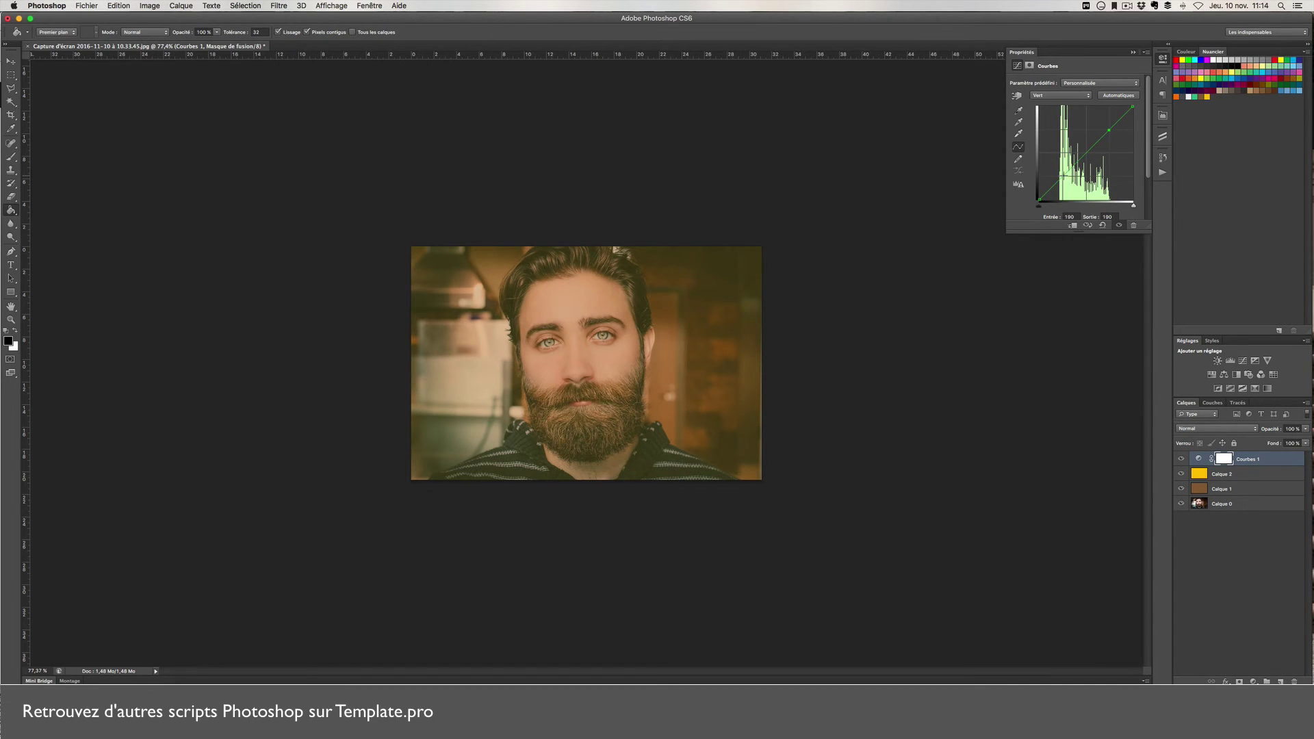
pyautogui.moveTo(1109, 131); pyautogui.dragTo(1106, 129)
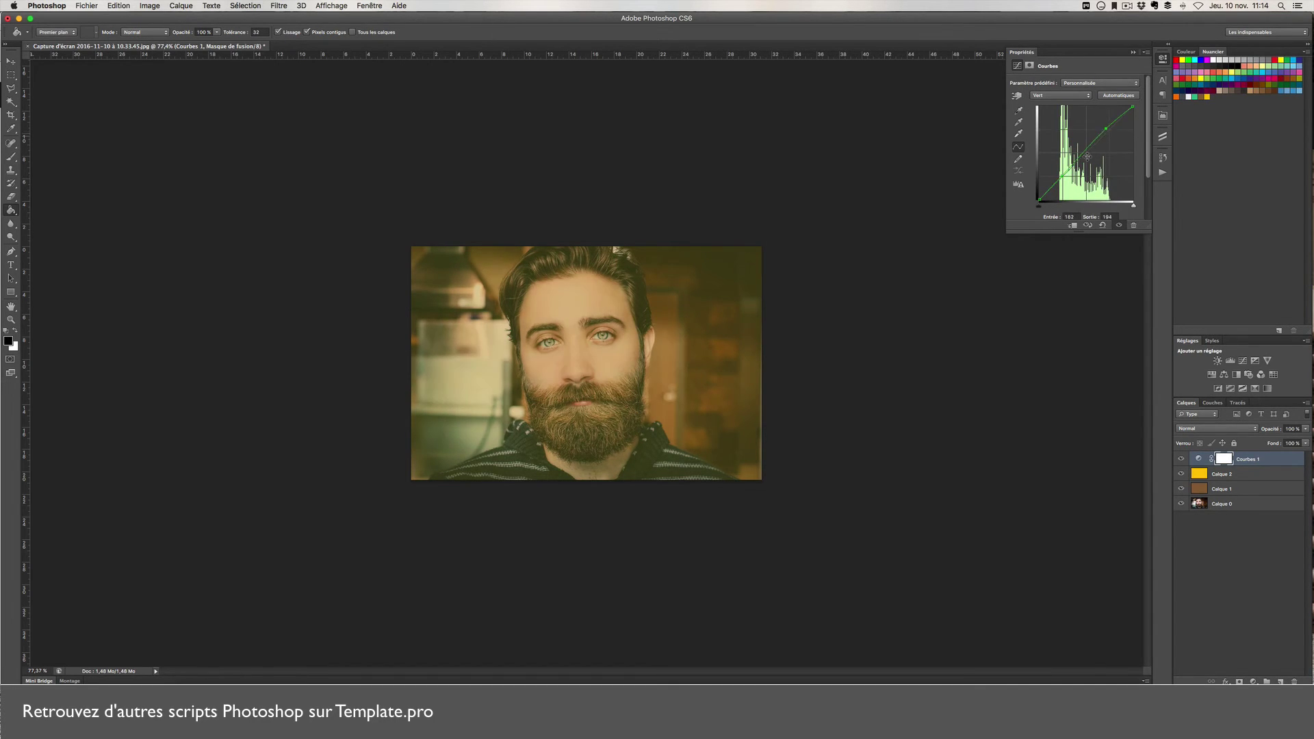
pyautogui.moveTo(1067, 170); pyautogui.dragTo(1066, 179)
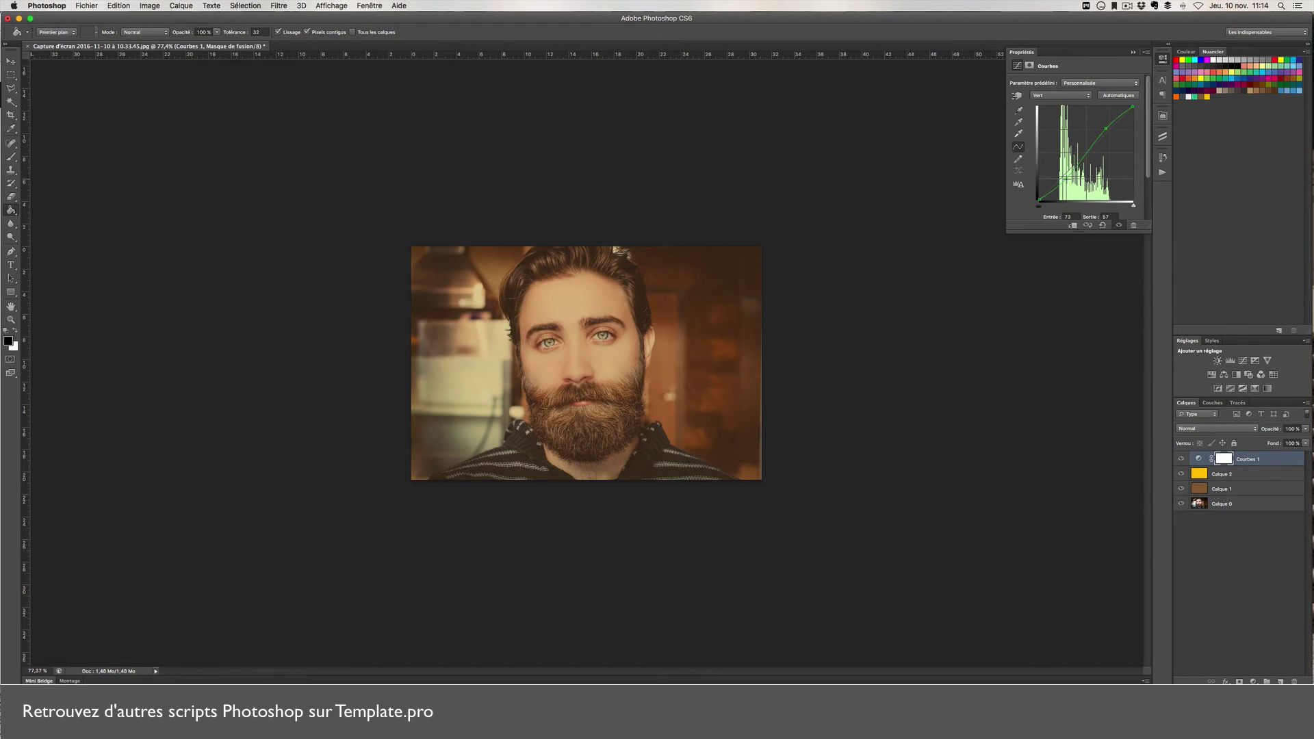
# - Shape the blue channel curve with slightly raised highlights and lowered shadows
pyautogui.click(1060, 96)
pyautogui.click(1060, 102)
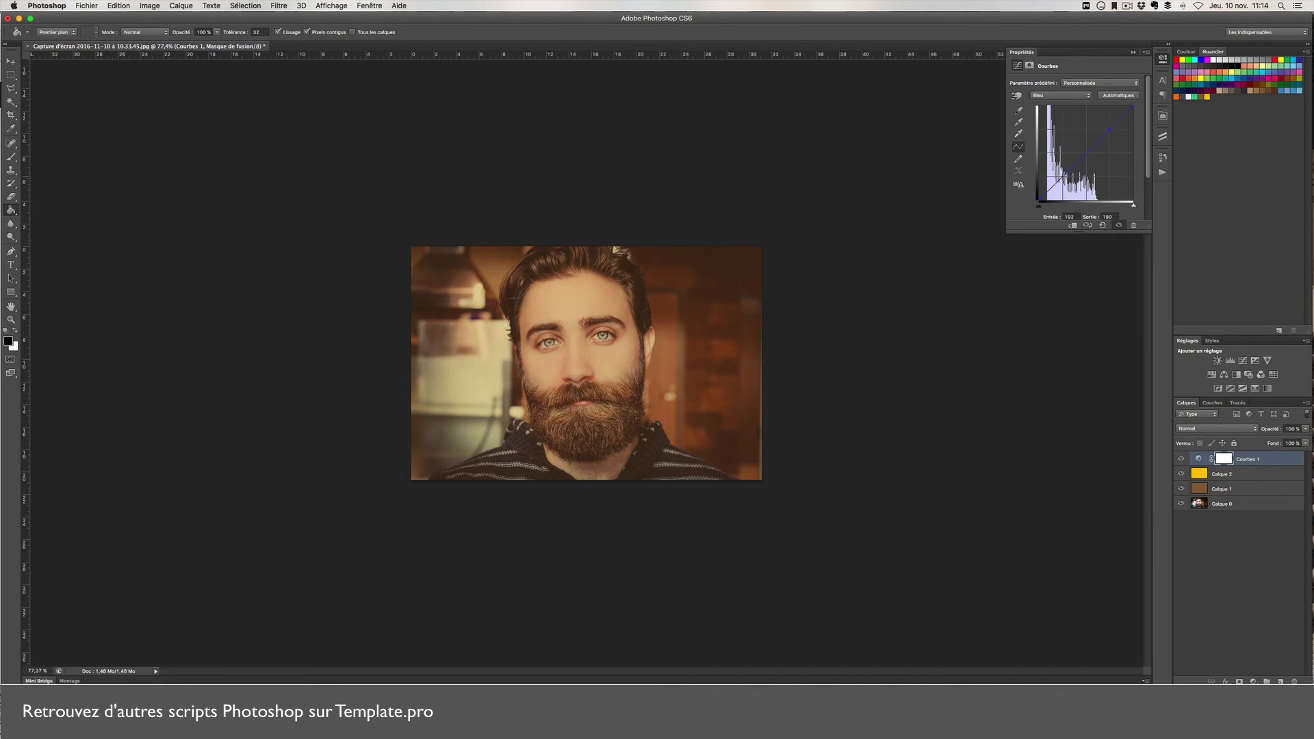
pyautogui.moveTo(1109, 130); pyautogui.dragTo(1106, 128)
pyautogui.moveTo(1064, 176); pyautogui.dragTo(1064, 181)
# - Select the brown Calque 1, stop recording the Effet vintage 1 action and collapse its list of commands
pyautogui.click(1248, 490)
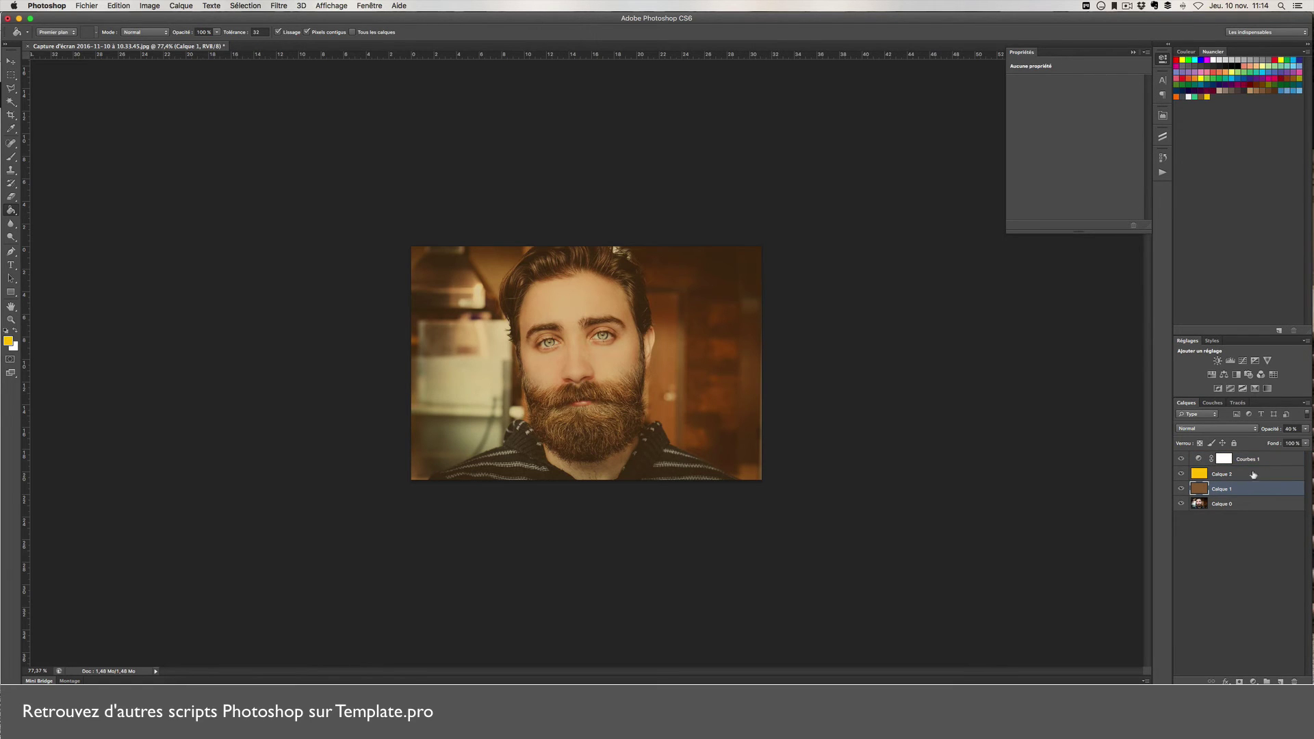
pyautogui.click(1161, 172)
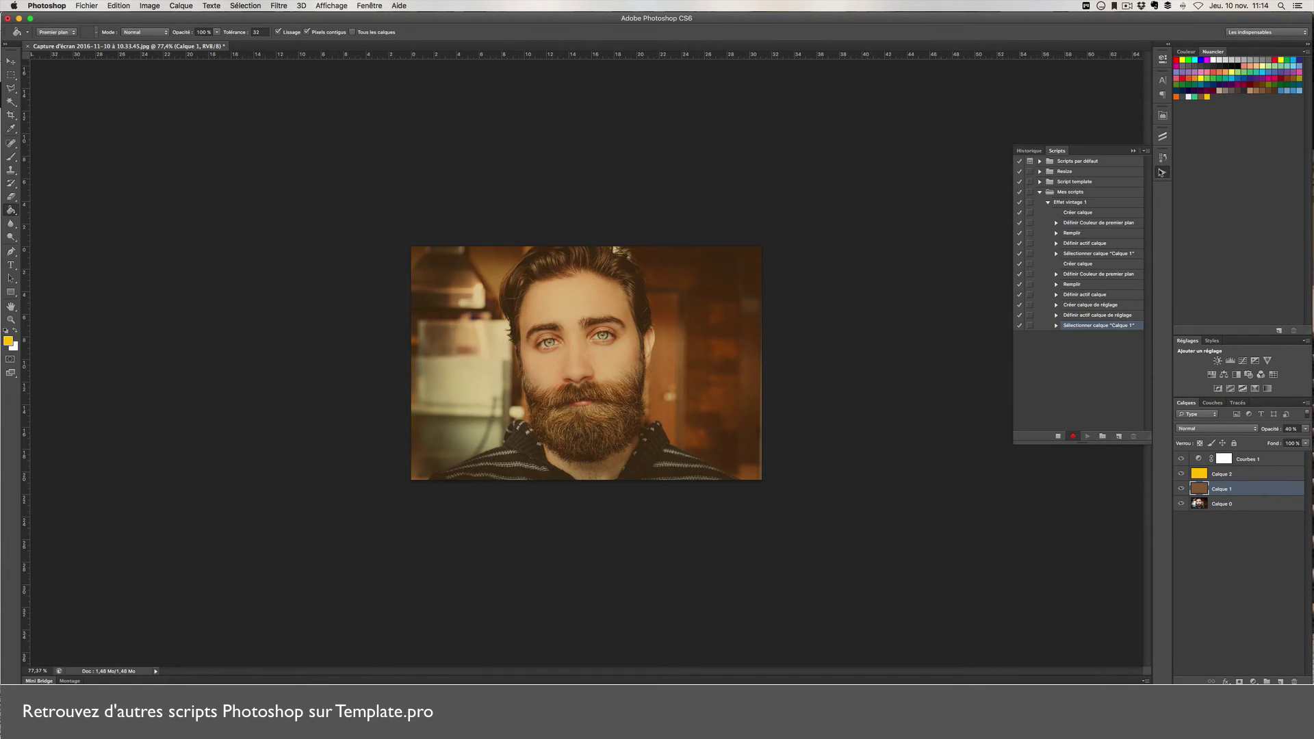
pyautogui.click(1058, 435)
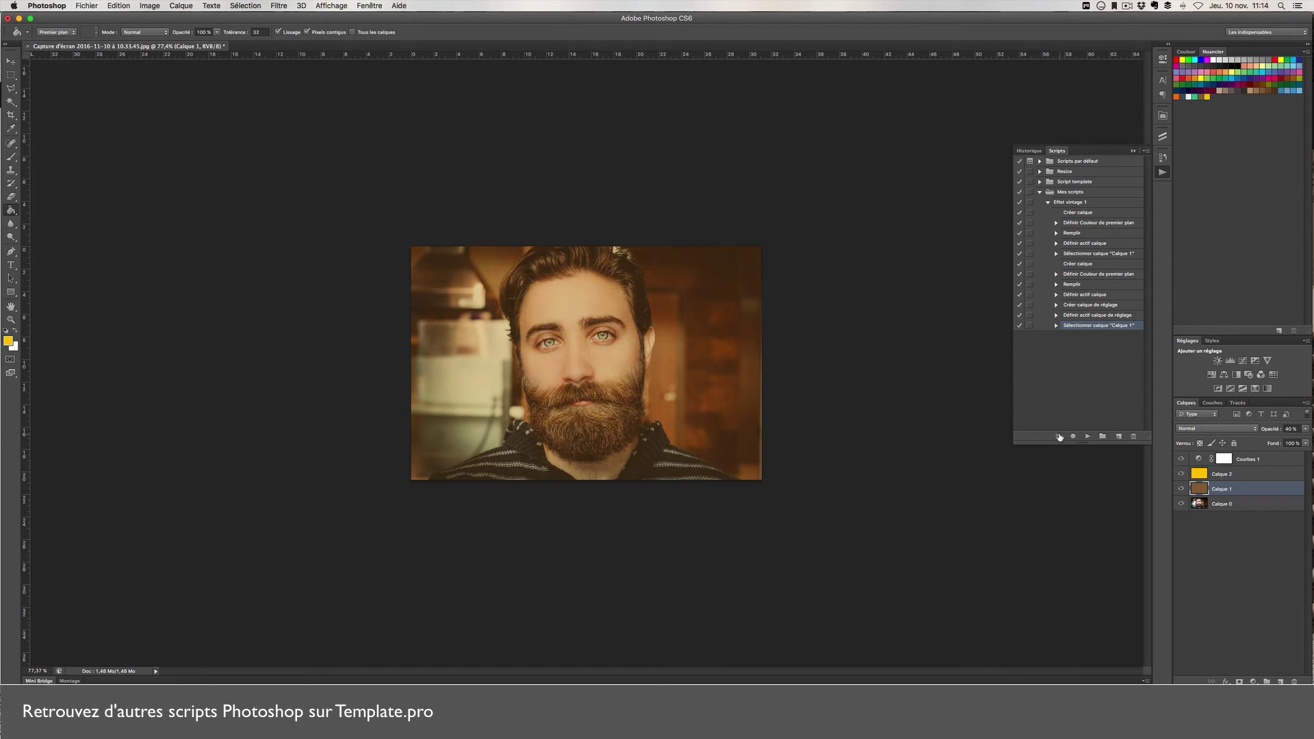
pyautogui.click(1047, 202)
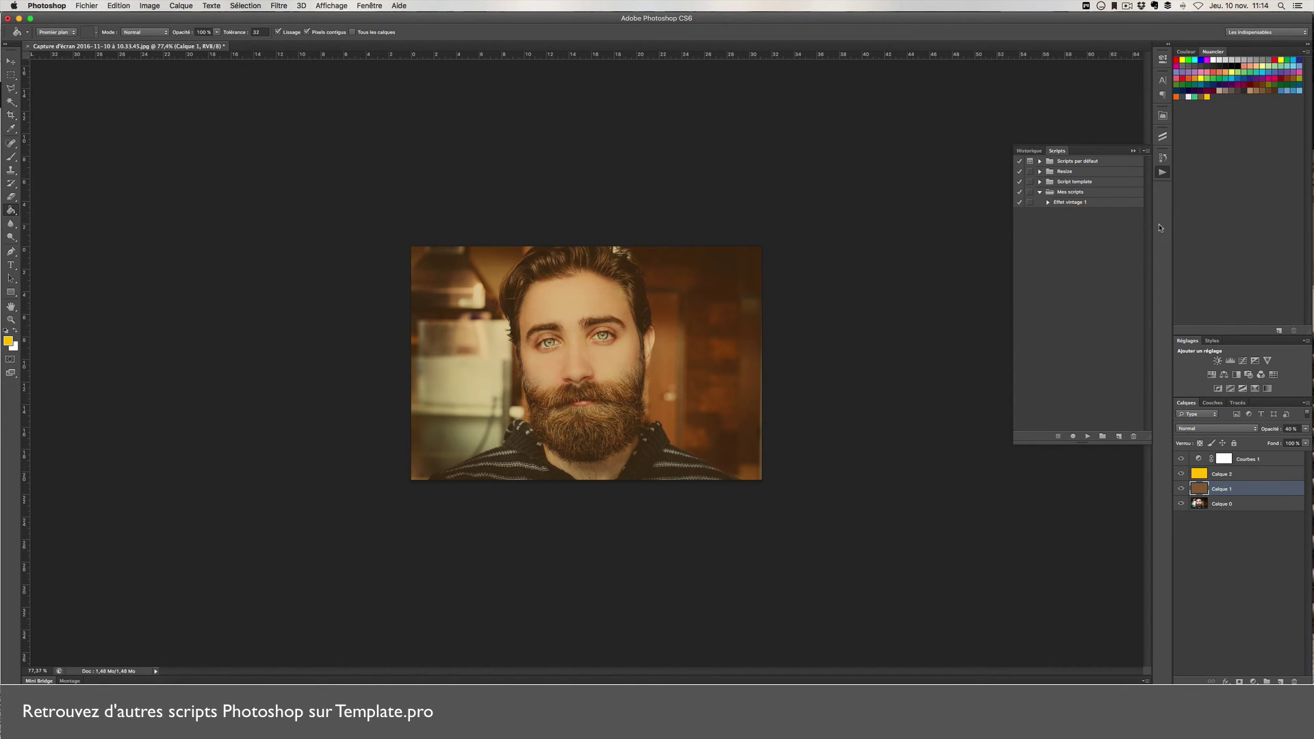
# - Delete the curves, yellow and brown layers above the portrait and play the Effet vintage 1 action on it
pyautogui.keyDown('shift'); pyautogui.click(1278, 461); pyautogui.keyUp('shift')
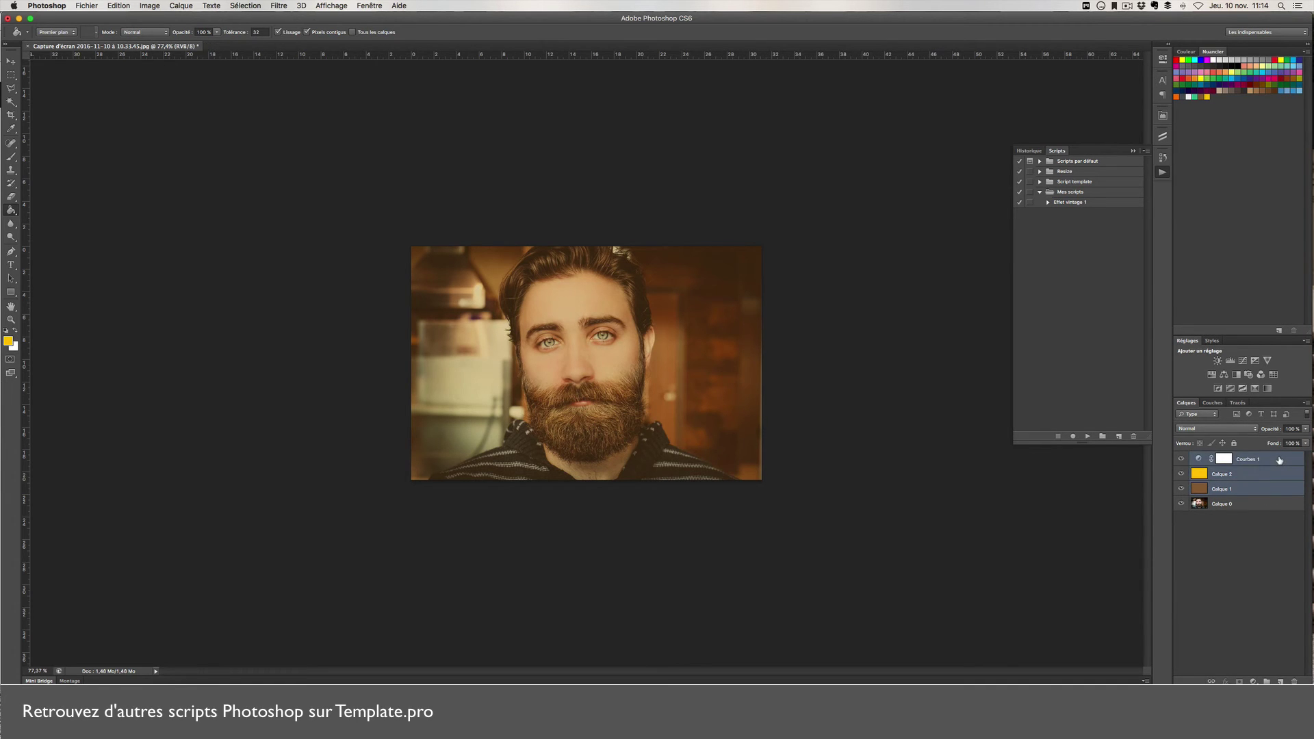
pyautogui.press('Delete')
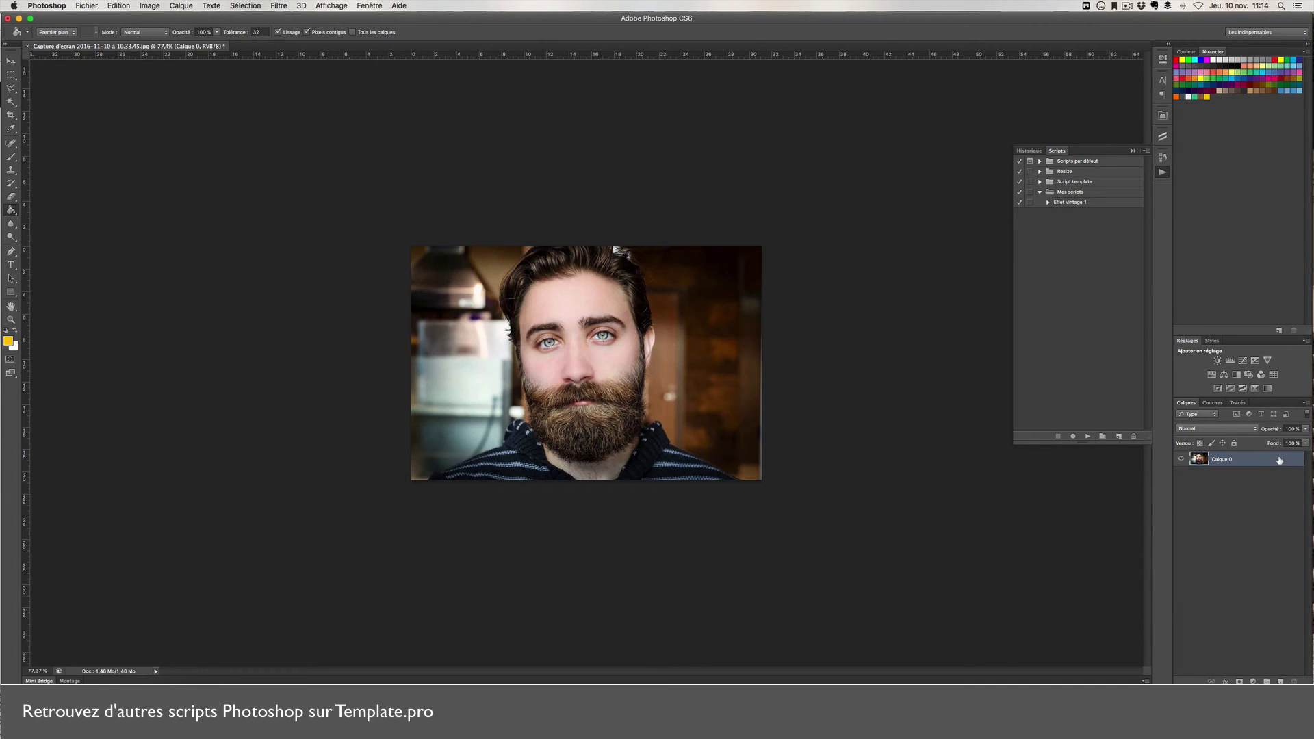
pyautogui.click(1109, 204)
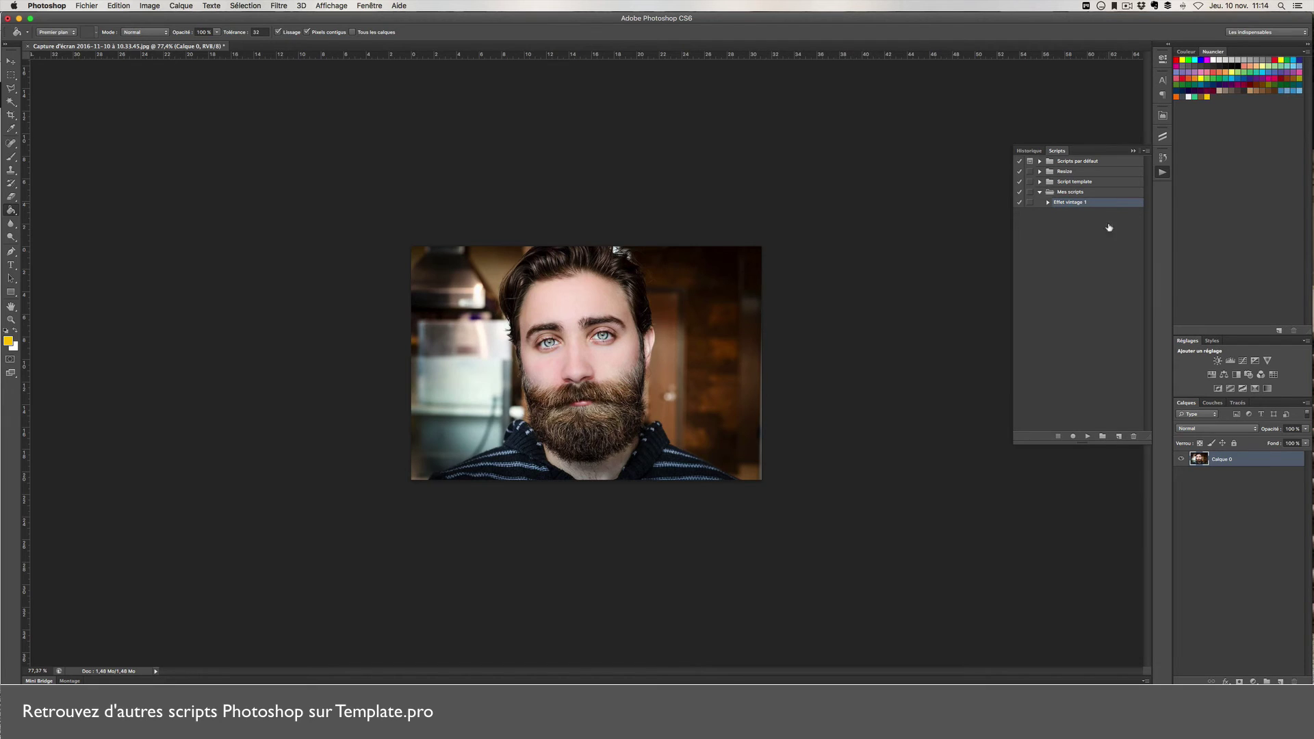
pyautogui.click(1085, 436)
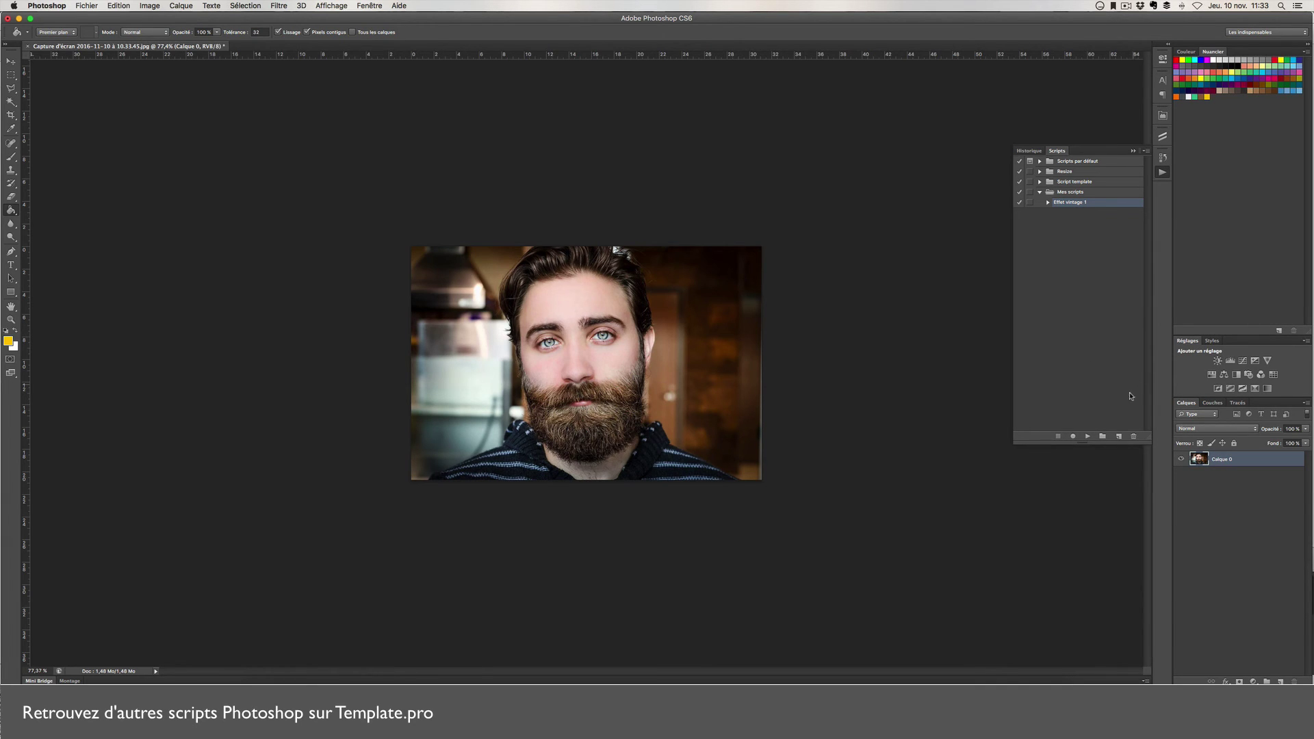
# - Create an action named N & B in the Mes scripts set and start recording it
pyautogui.click(1120, 437)
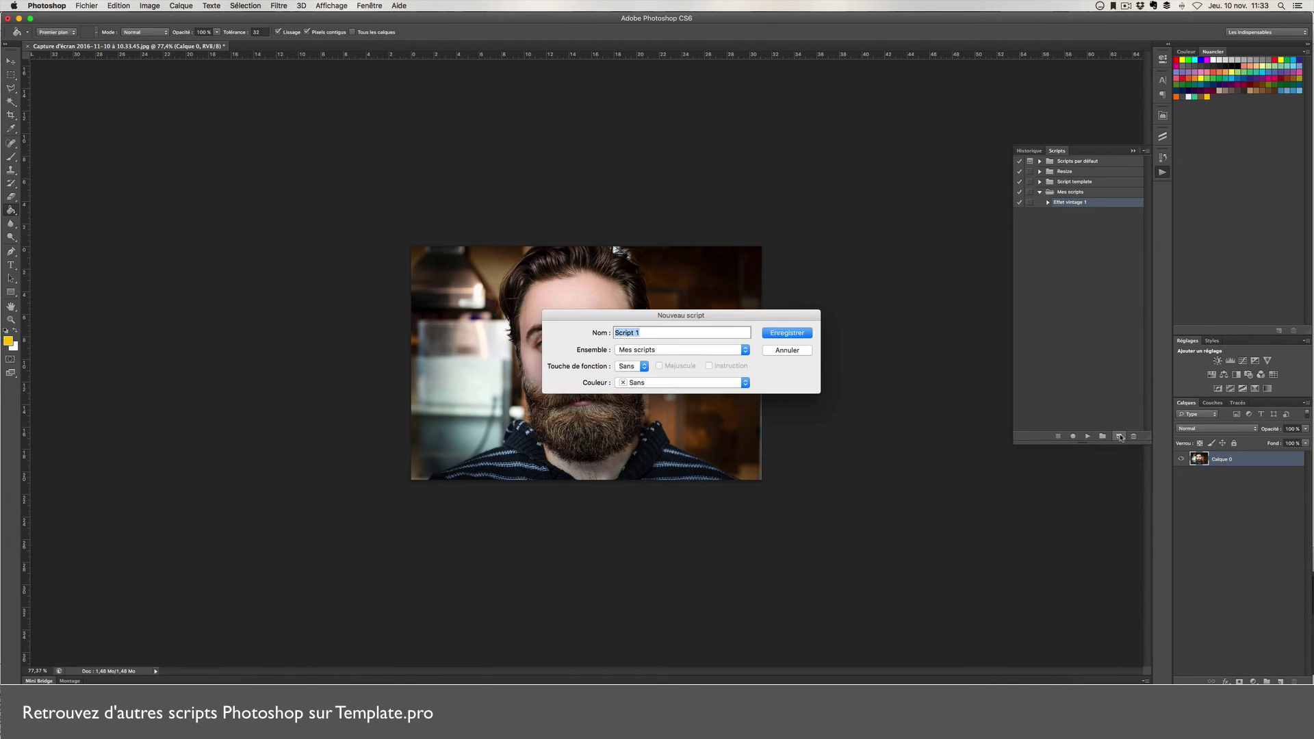
pyautogui.write('N & B')
pyautogui.click(799, 332)
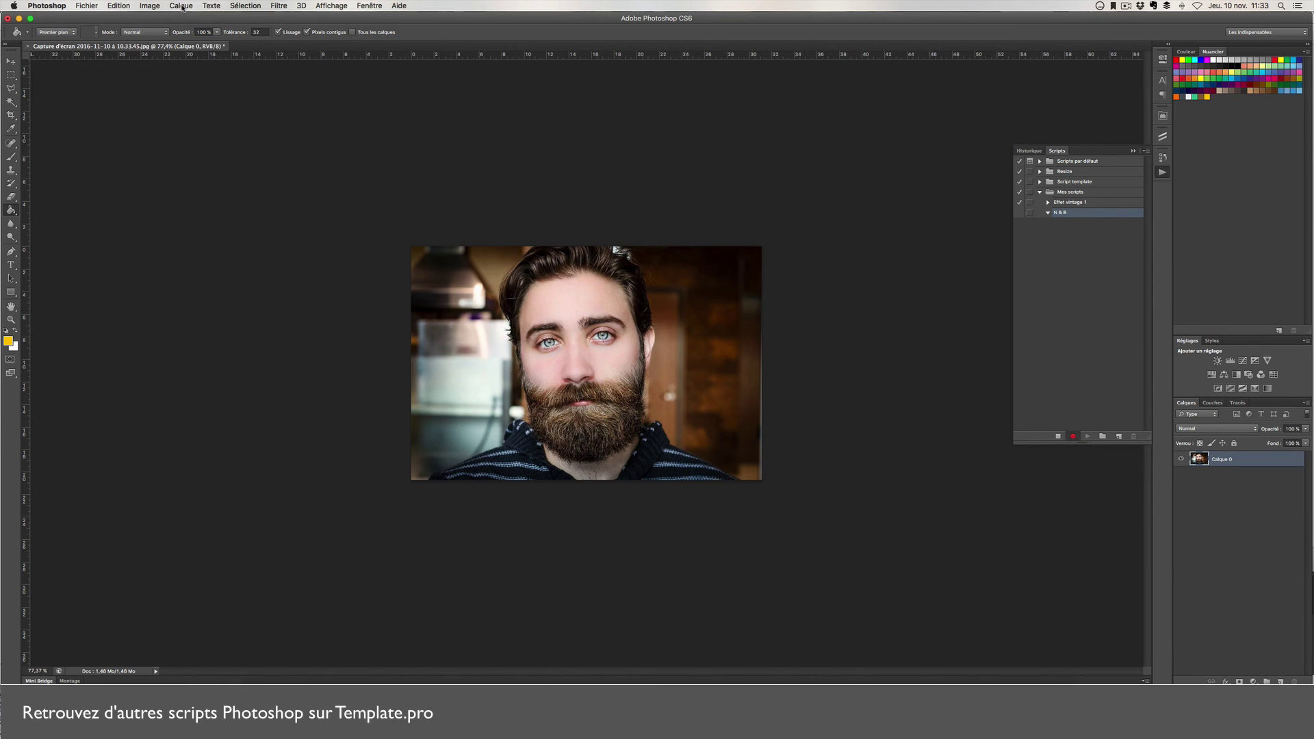
# - Desaturate the Calque 0 portrait layer with the Désaturation adjustment
pyautogui.click(151, 6)
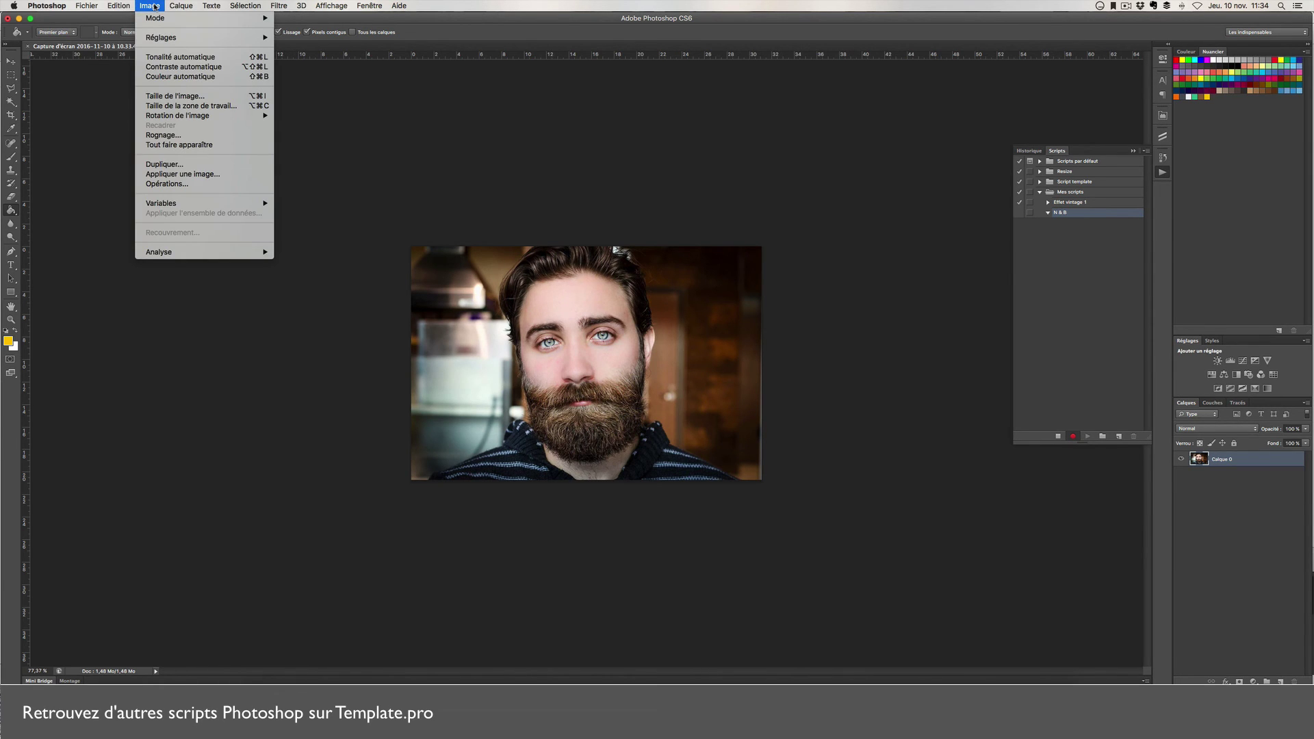
pyautogui.moveTo(179, 41)
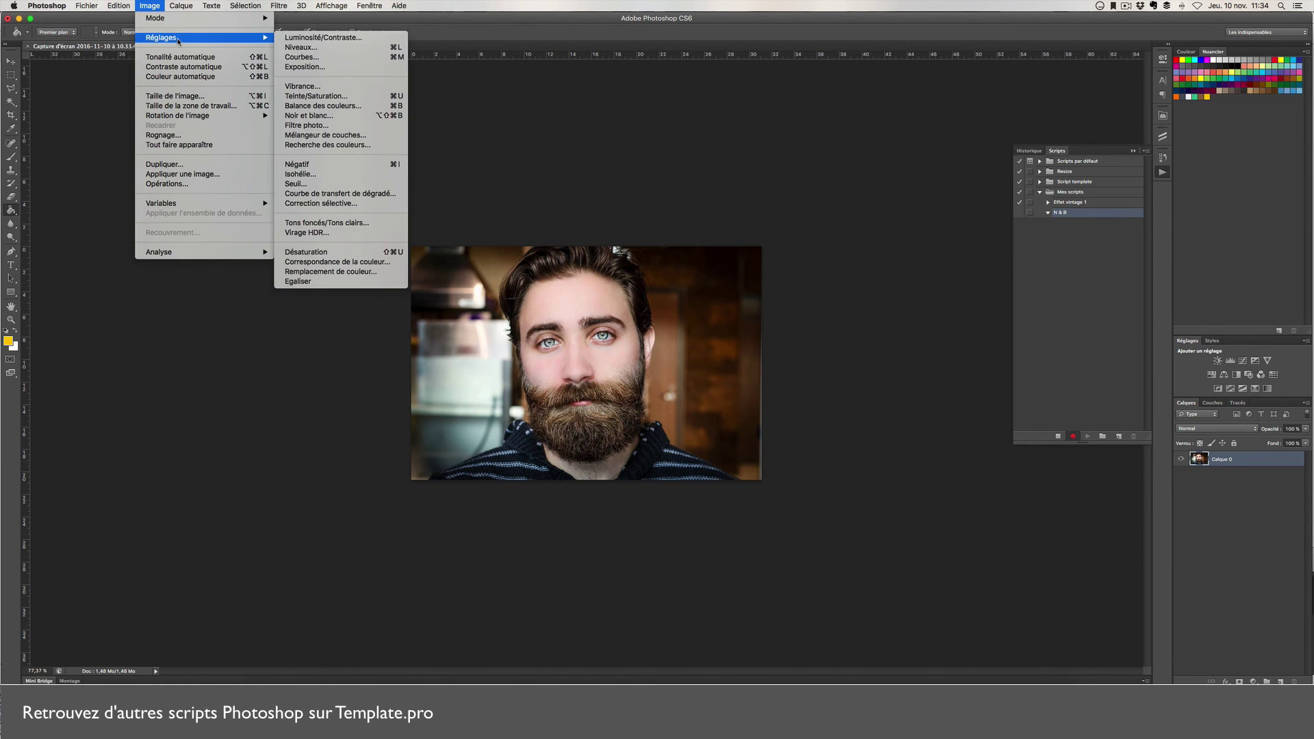
pyautogui.click(348, 253)
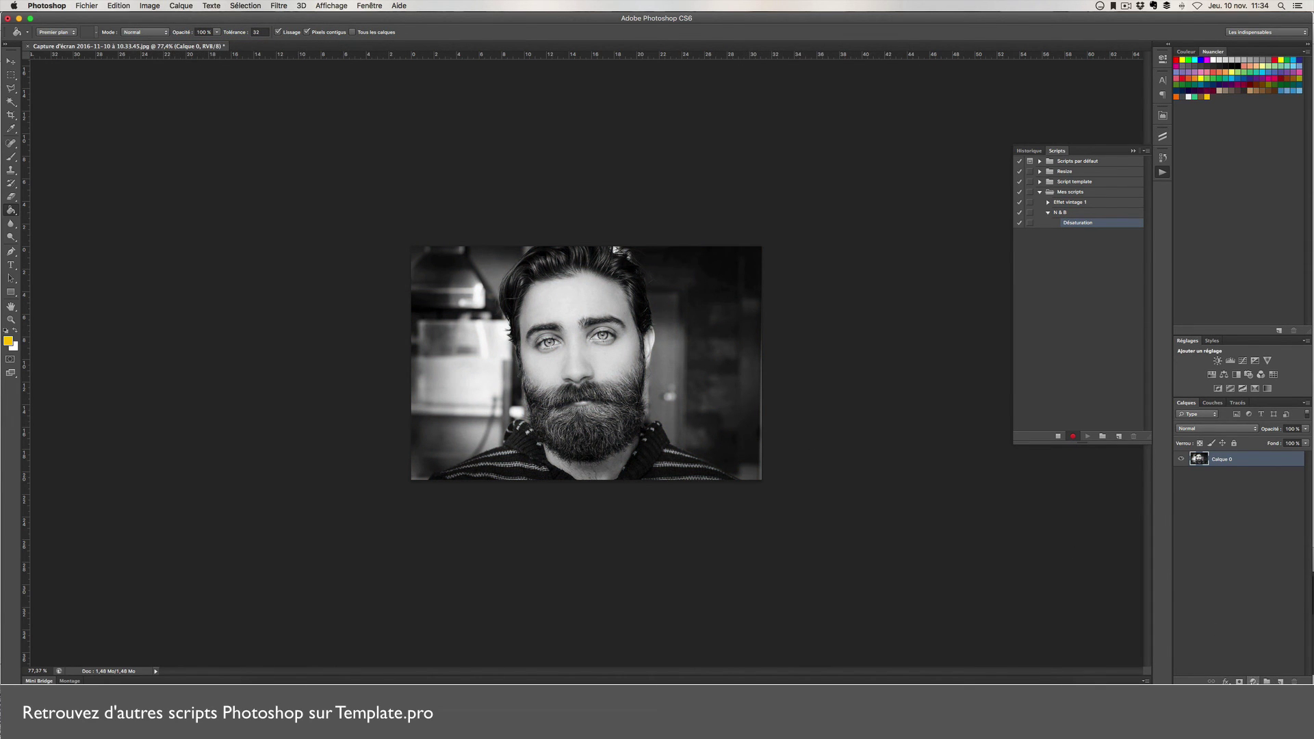
# - Add a Brightness/Contrast adjustment layer with brightness at about -8 and contrast at about 49
pyautogui.click(1253, 682)
pyautogui.click(1253, 681)
pyautogui.click(1252, 682)
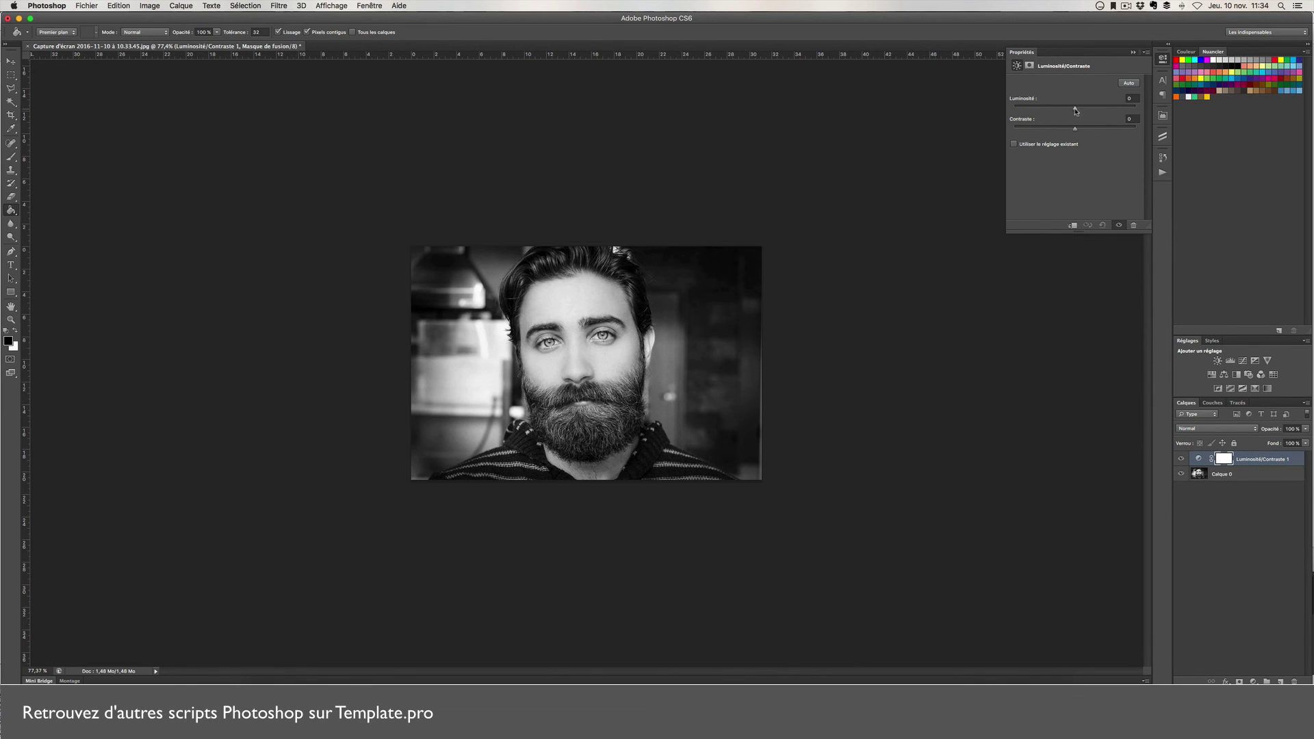
pyautogui.moveTo(1075, 111); pyautogui.dragTo(1071, 111)
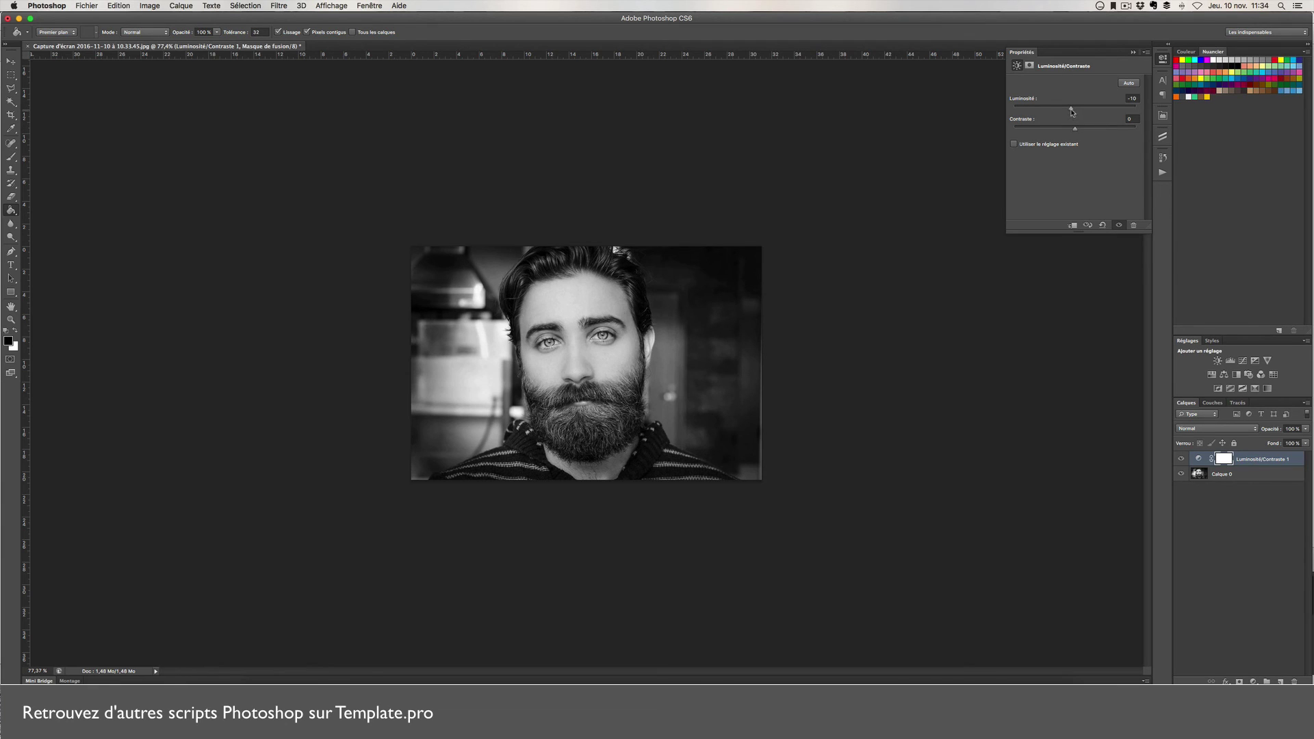
pyautogui.moveTo(1071, 111); pyautogui.dragTo(1106, 131)
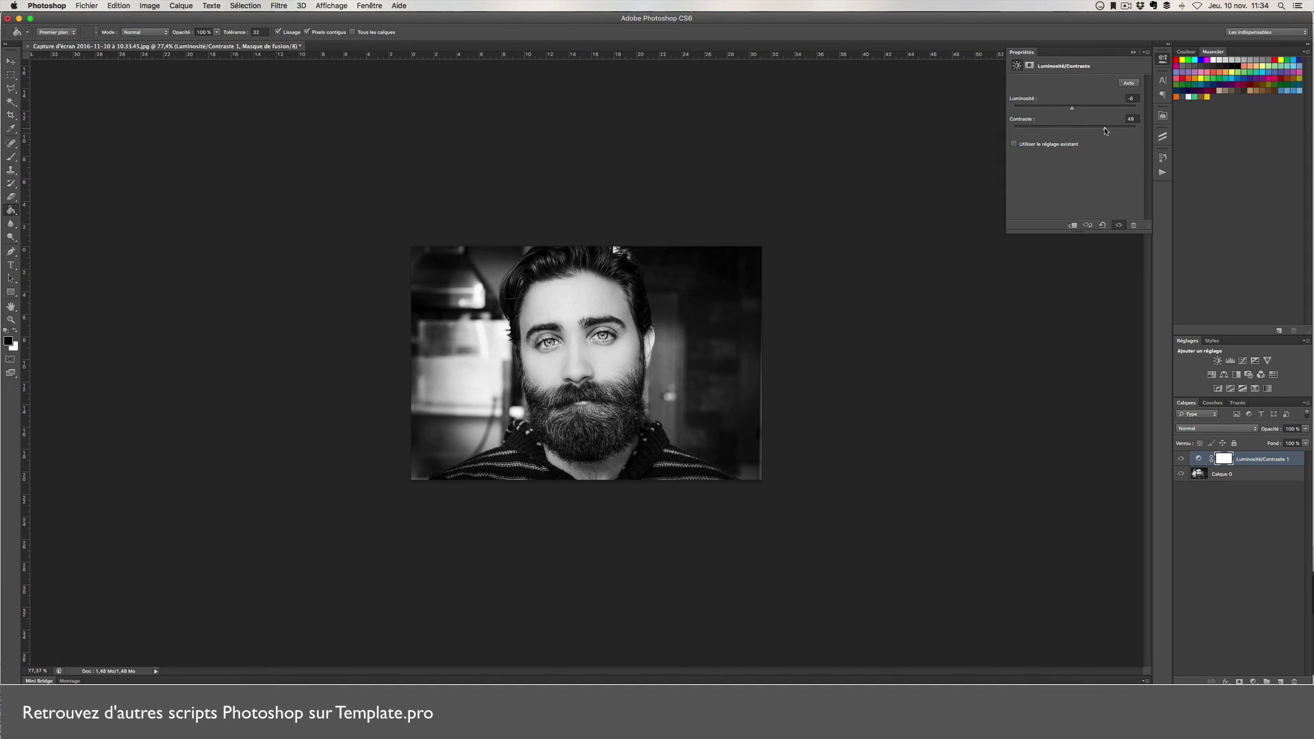
# - Select the Luminosité/Contraste 1 layer and add a Curves adjustment layer above it
pyautogui.click(1253, 506)
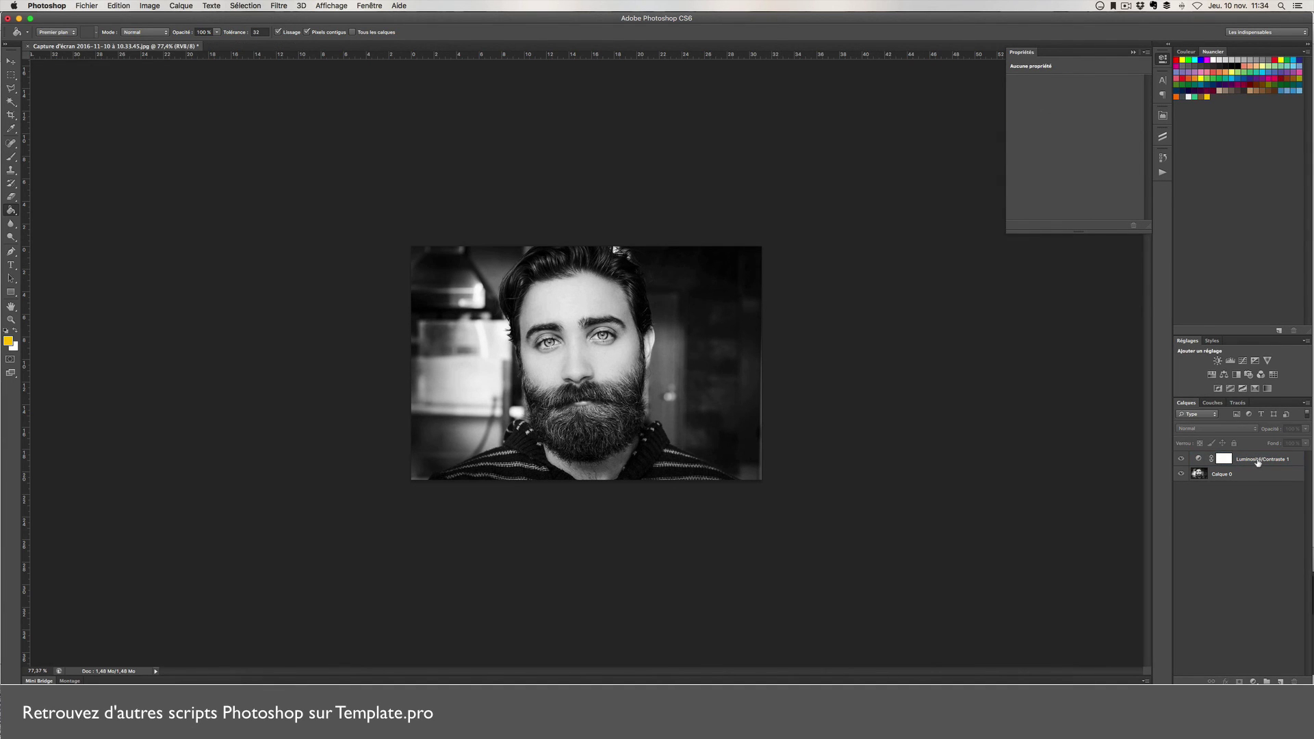
pyautogui.click(1257, 460)
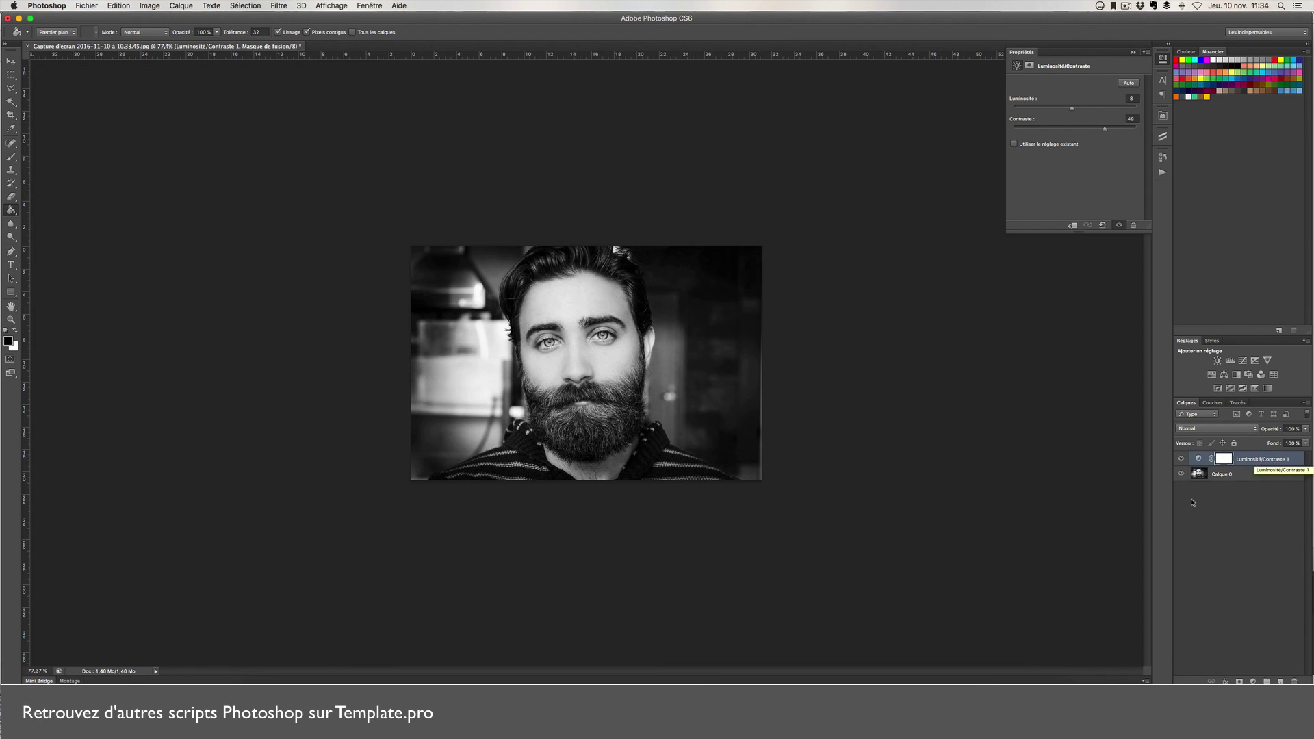
pyautogui.click(1253, 682)
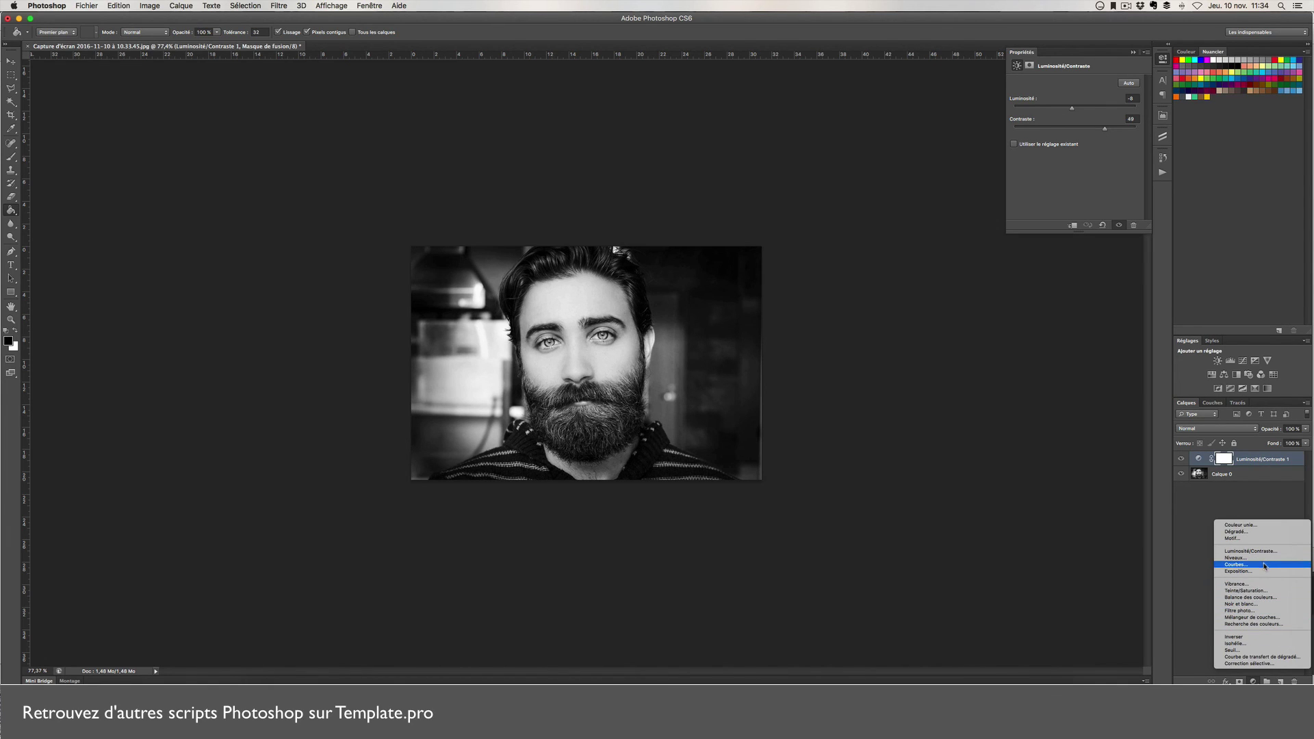
pyautogui.click(1238, 564)
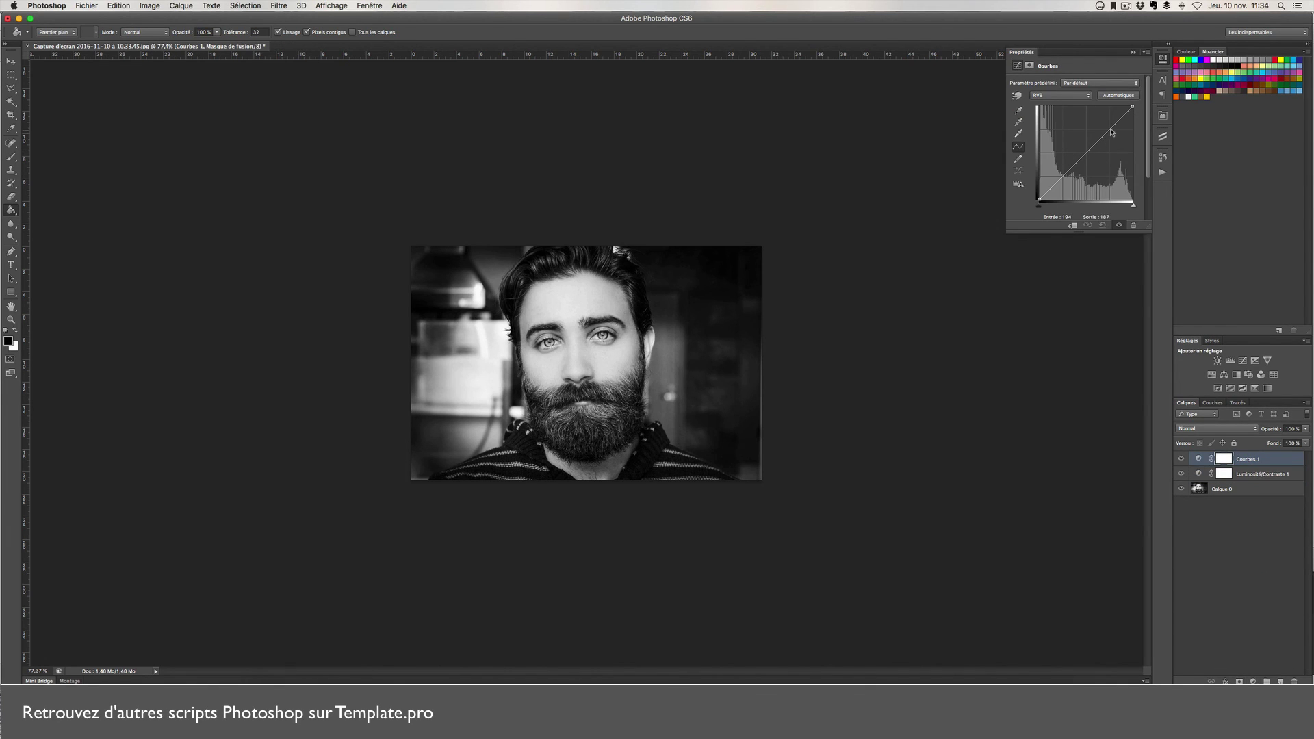
# - Shape the Courbes 1 curve with a highlight point and a lifted shadow point at about input 49, output 73
pyautogui.click(1109, 130)
pyautogui.click(1063, 175)
pyautogui.moveTo(1109, 130); pyautogui.dragTo(1108, 130)
pyautogui.moveTo(1063, 175); pyautogui.dragTo(1057, 174)
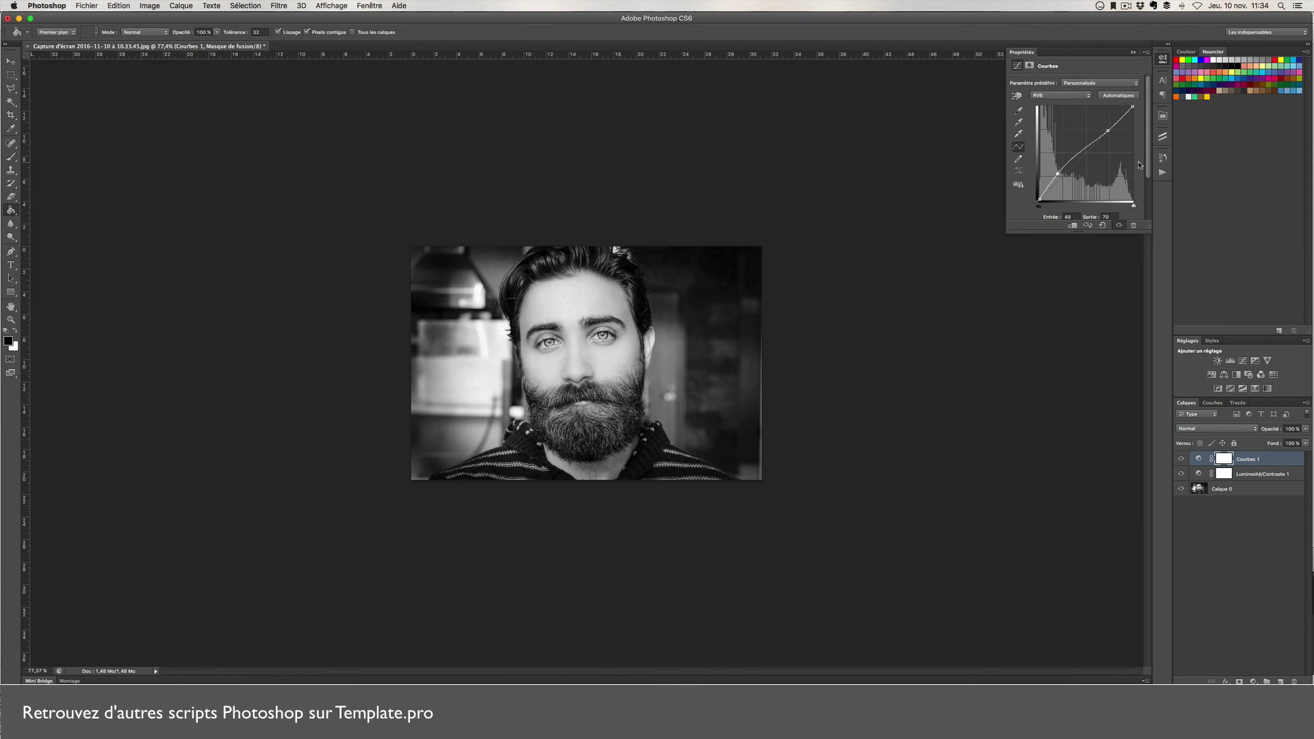
# - Select the Calque 0 layer, stop recording the N & B action and collapse its list of recorded commands
pyautogui.click(1250, 489)
pyautogui.click(1194, 96)
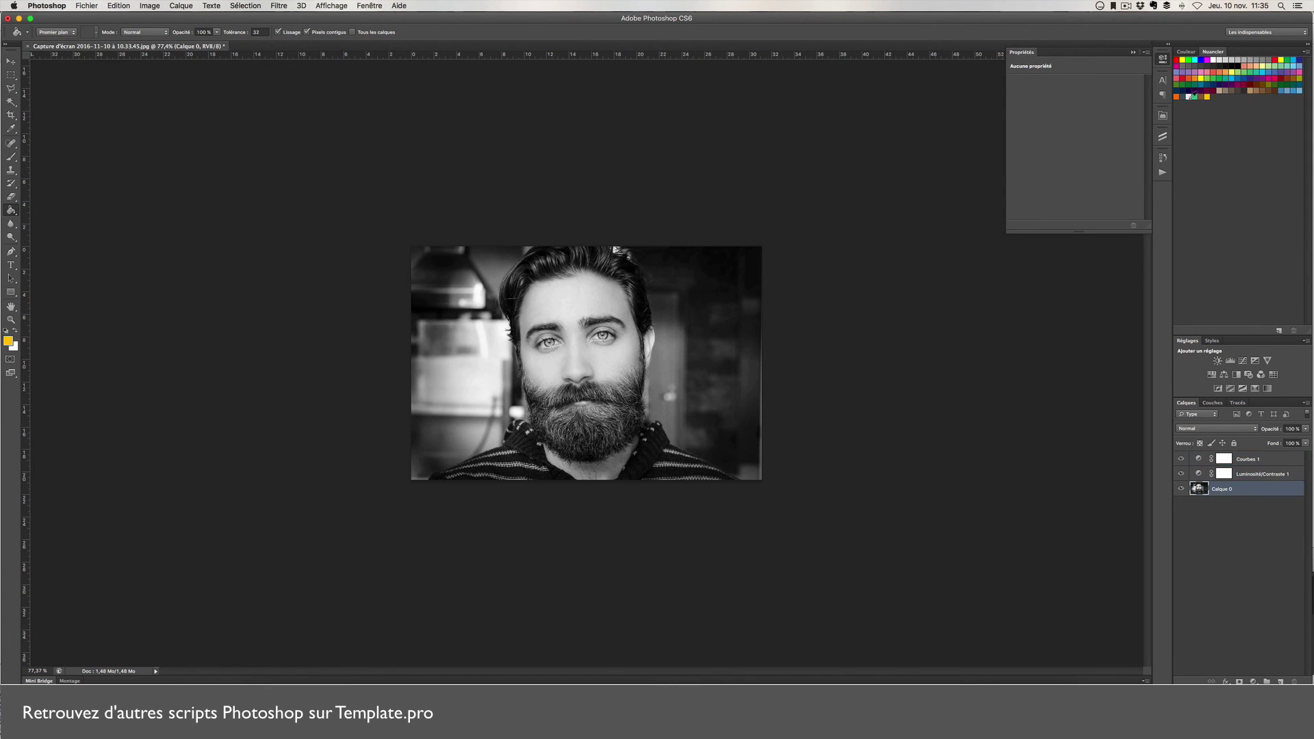
pyautogui.click(1162, 172)
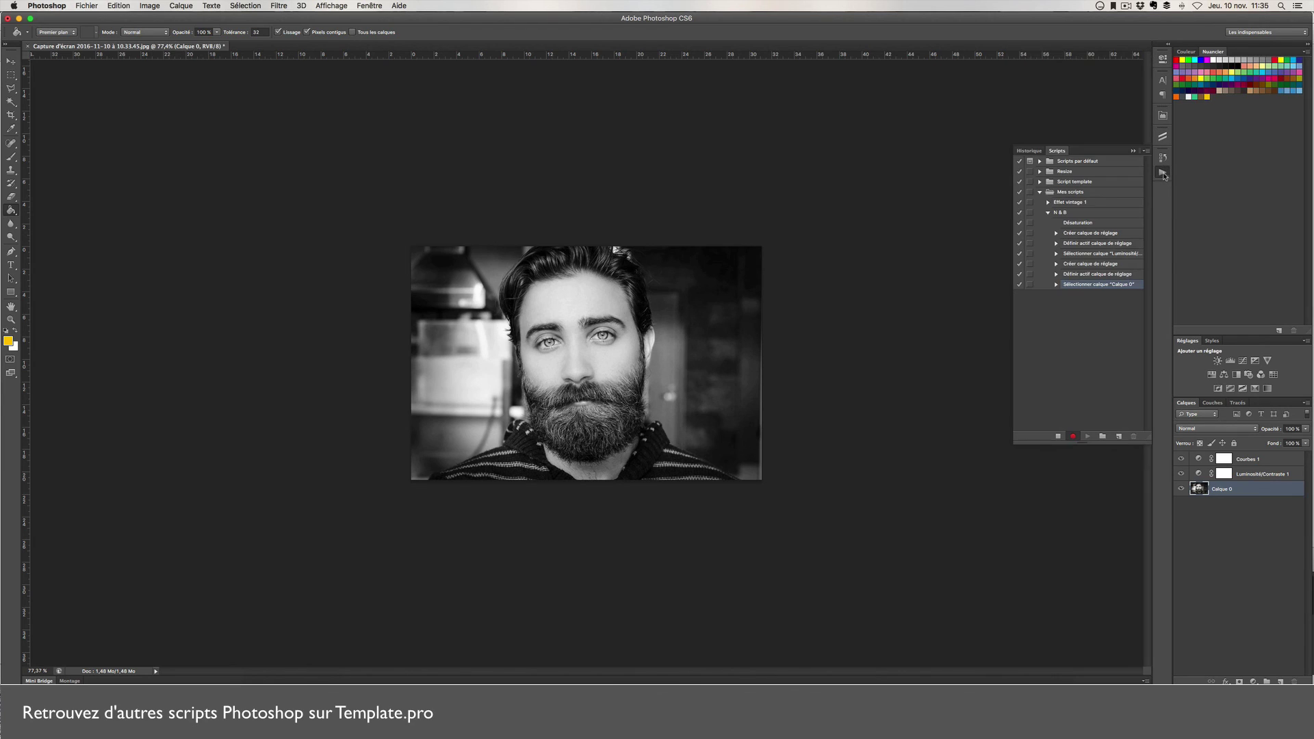
pyautogui.click(1060, 439)
pyautogui.click(1047, 213)
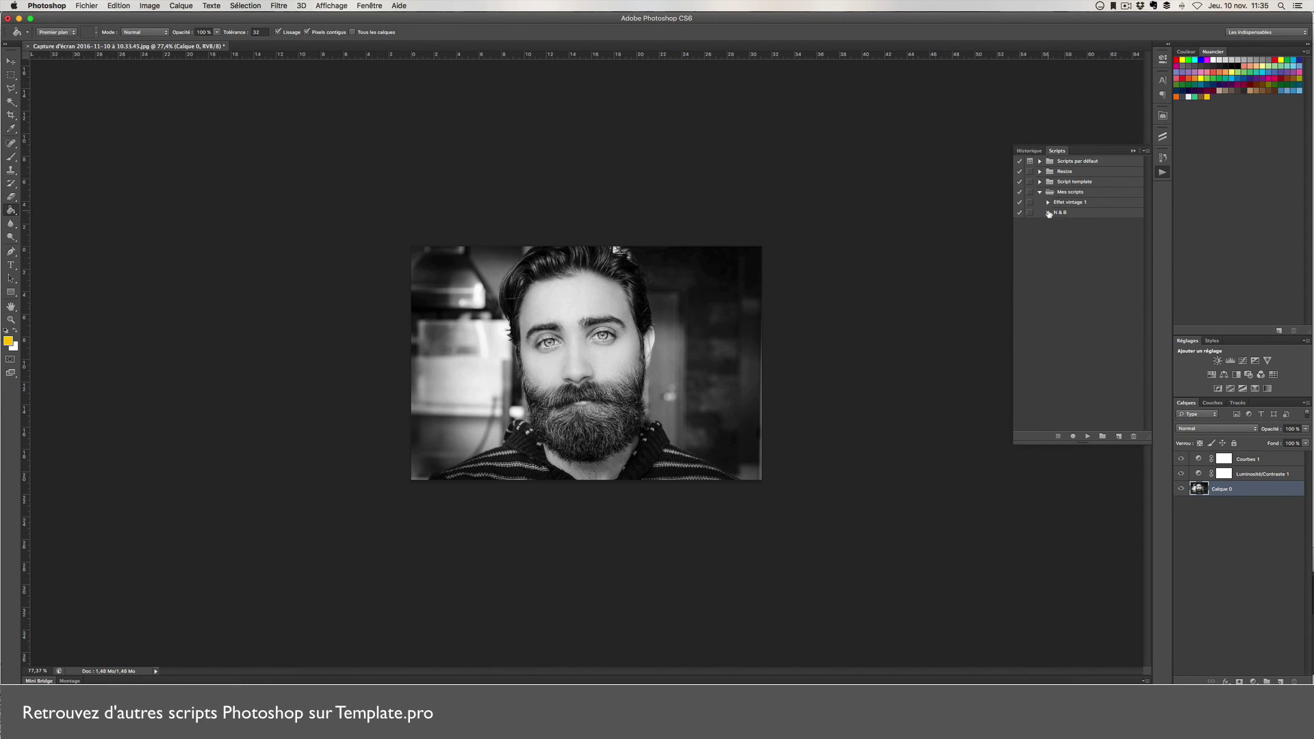
# - Revert the portrait to the last layer-deletion history state, just before the desaturation
pyautogui.click(1250, 473)
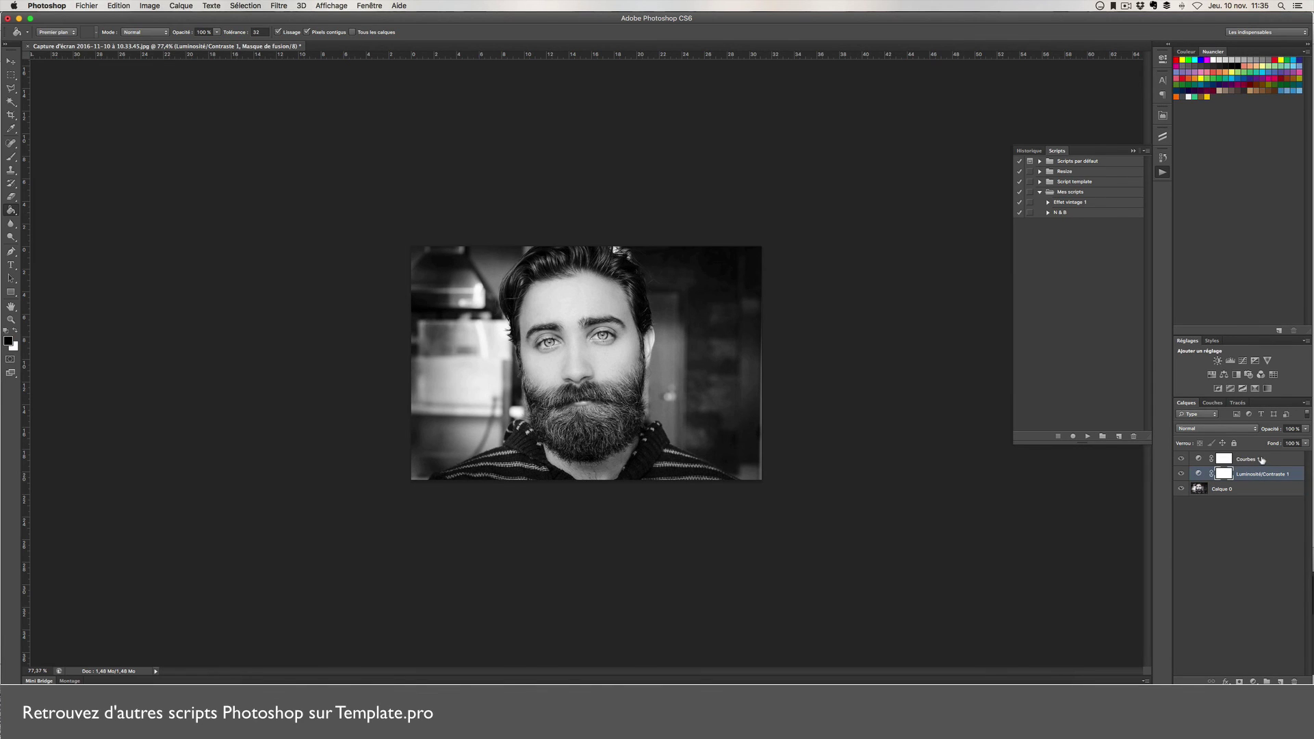
pyautogui.click(1257, 488)
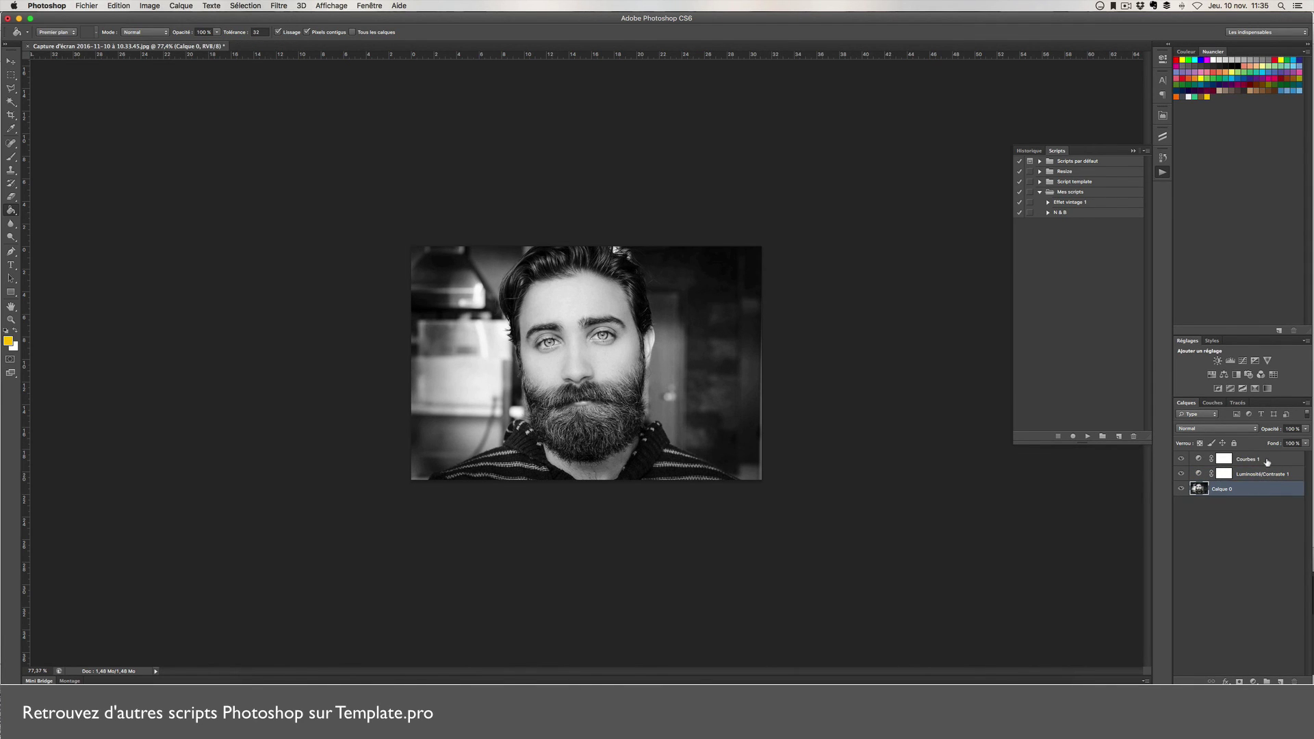
pyautogui.click(1029, 150)
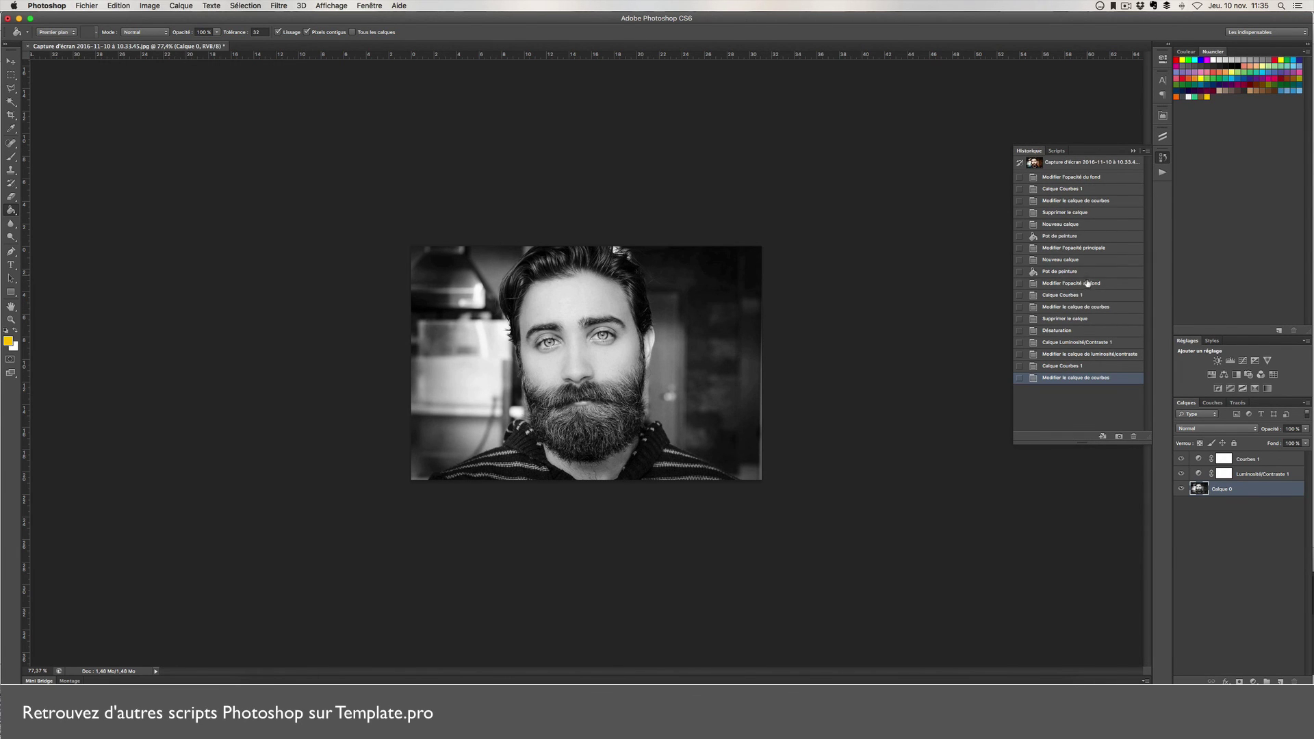
pyautogui.click(1100, 306)
pyautogui.click(1100, 318)
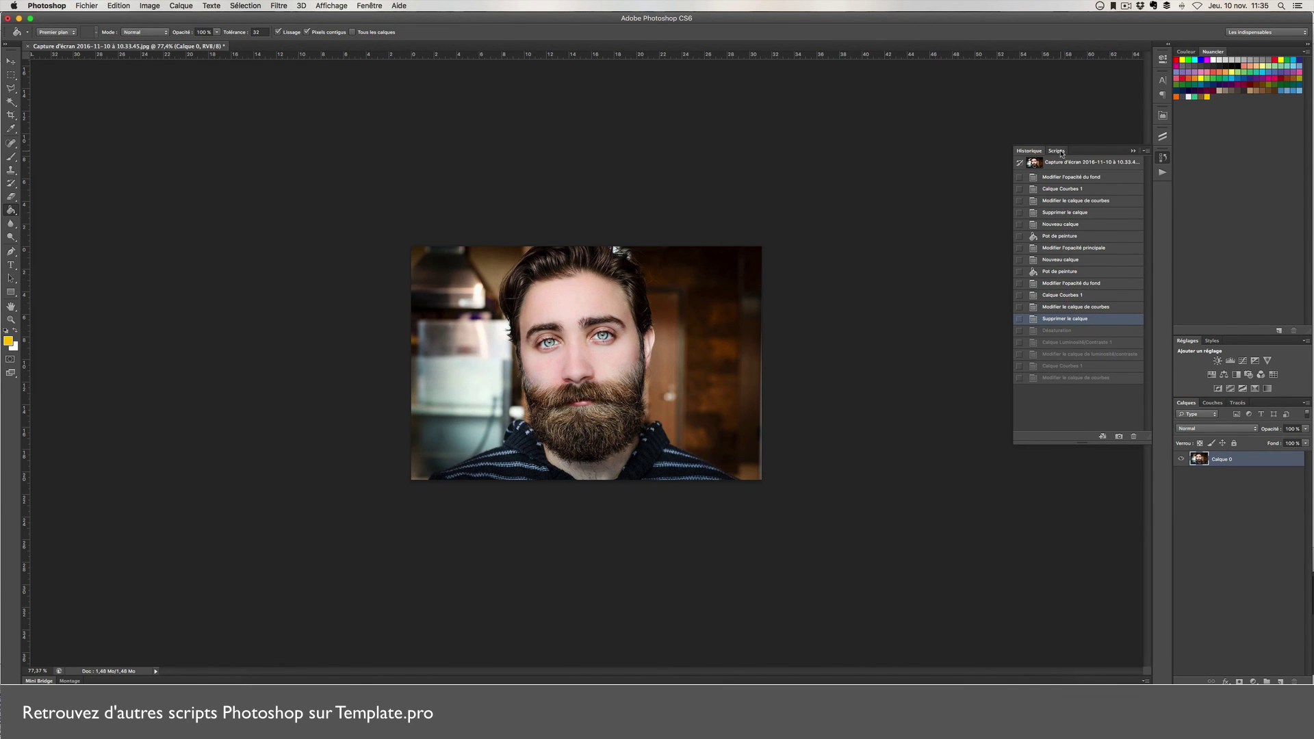
# - Play the N & B action from the Mes scripts set on the colour portrait
pyautogui.click(1062, 150)
pyautogui.click(1089, 213)
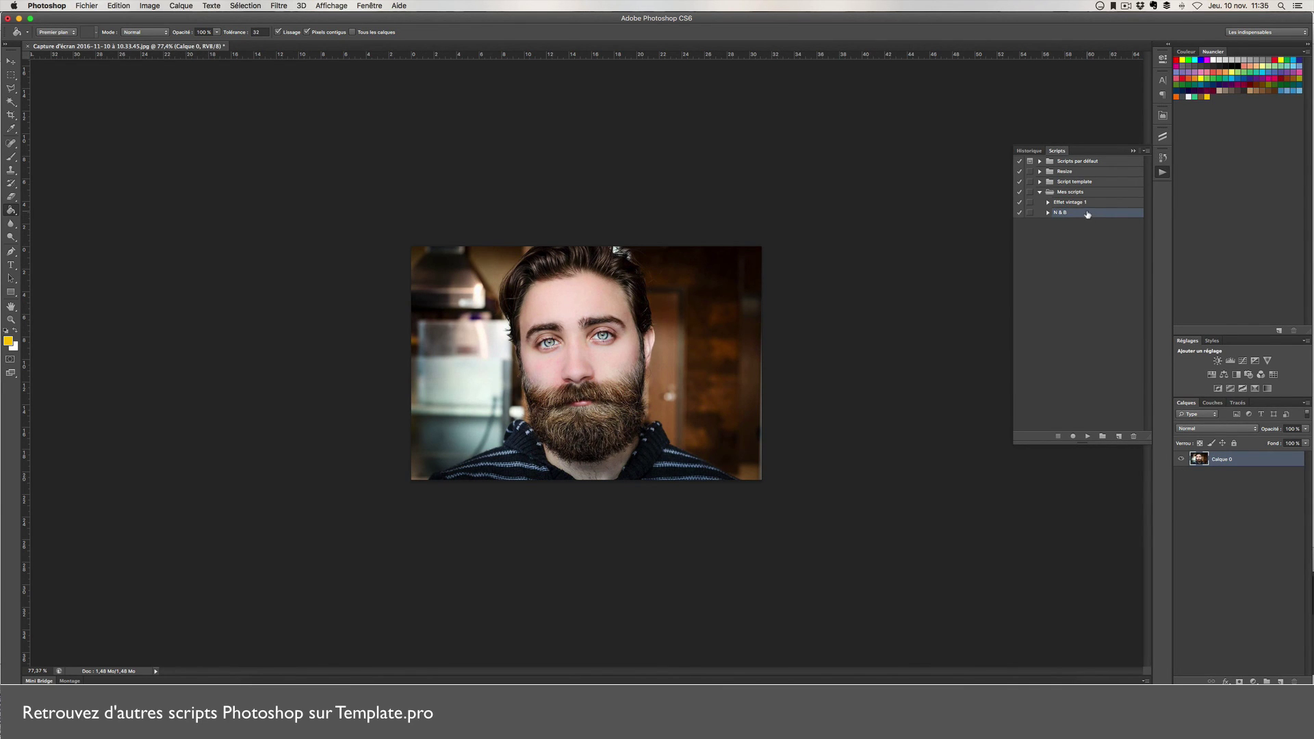
pyautogui.click(1087, 437)
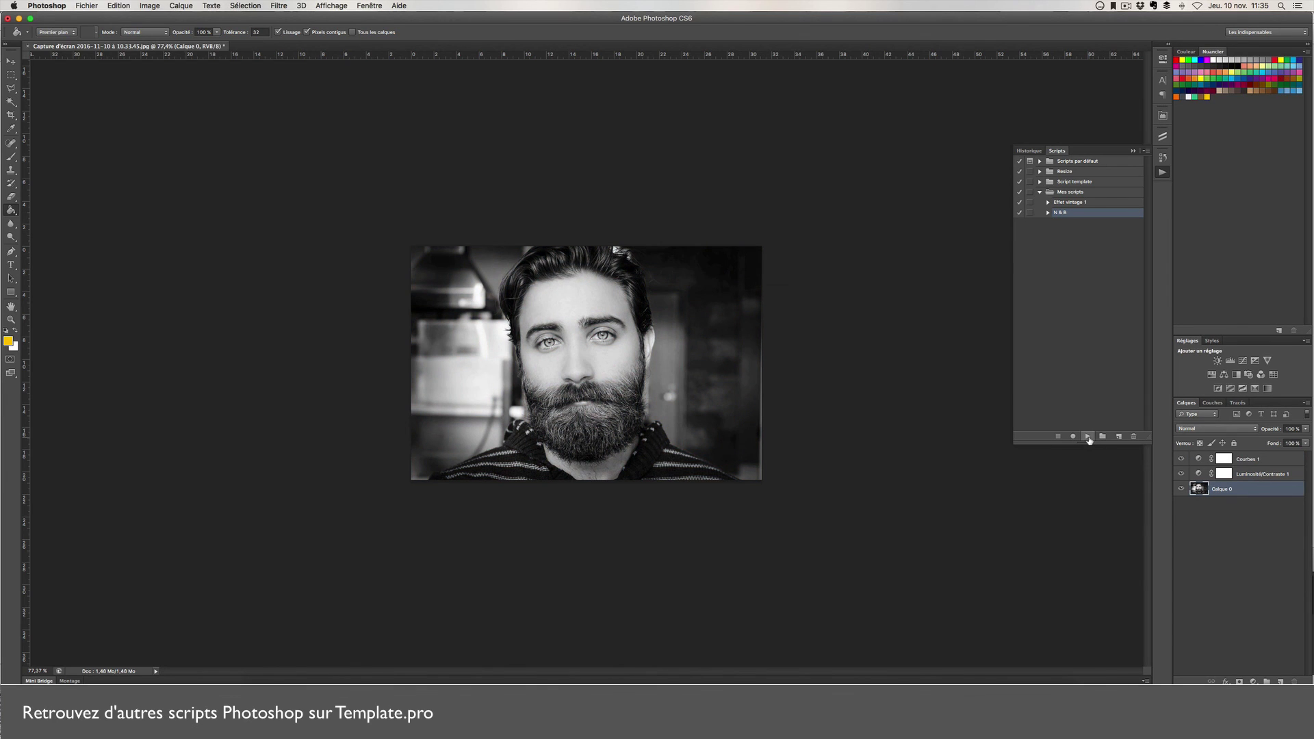